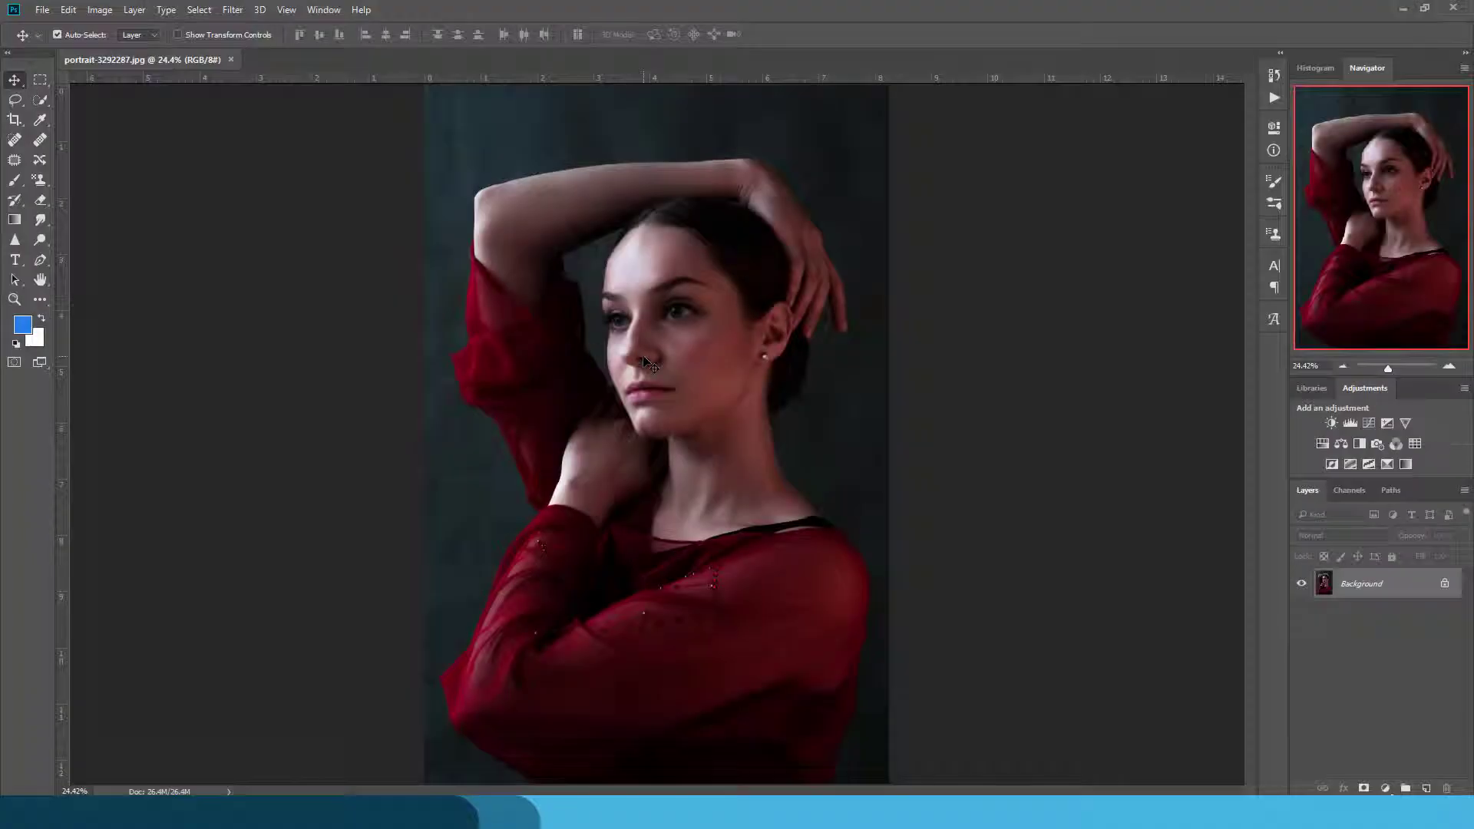
Duplicate the Background photo onto Layer 1 and bring up the Filter menu
{"action": "key", "text": "ctrl+j"}
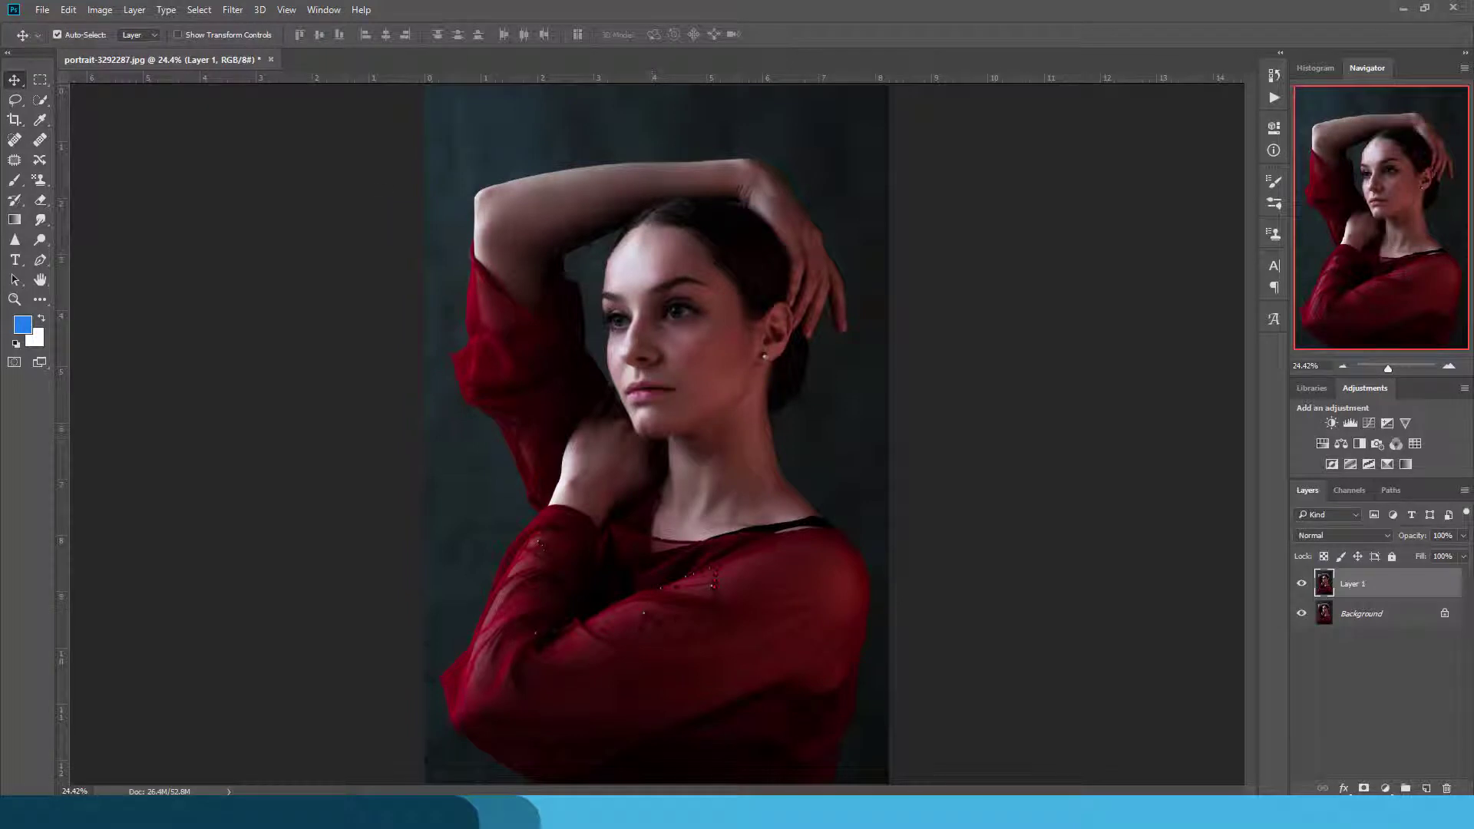
{"action": "left_click", "coordinate": [233, 10]}
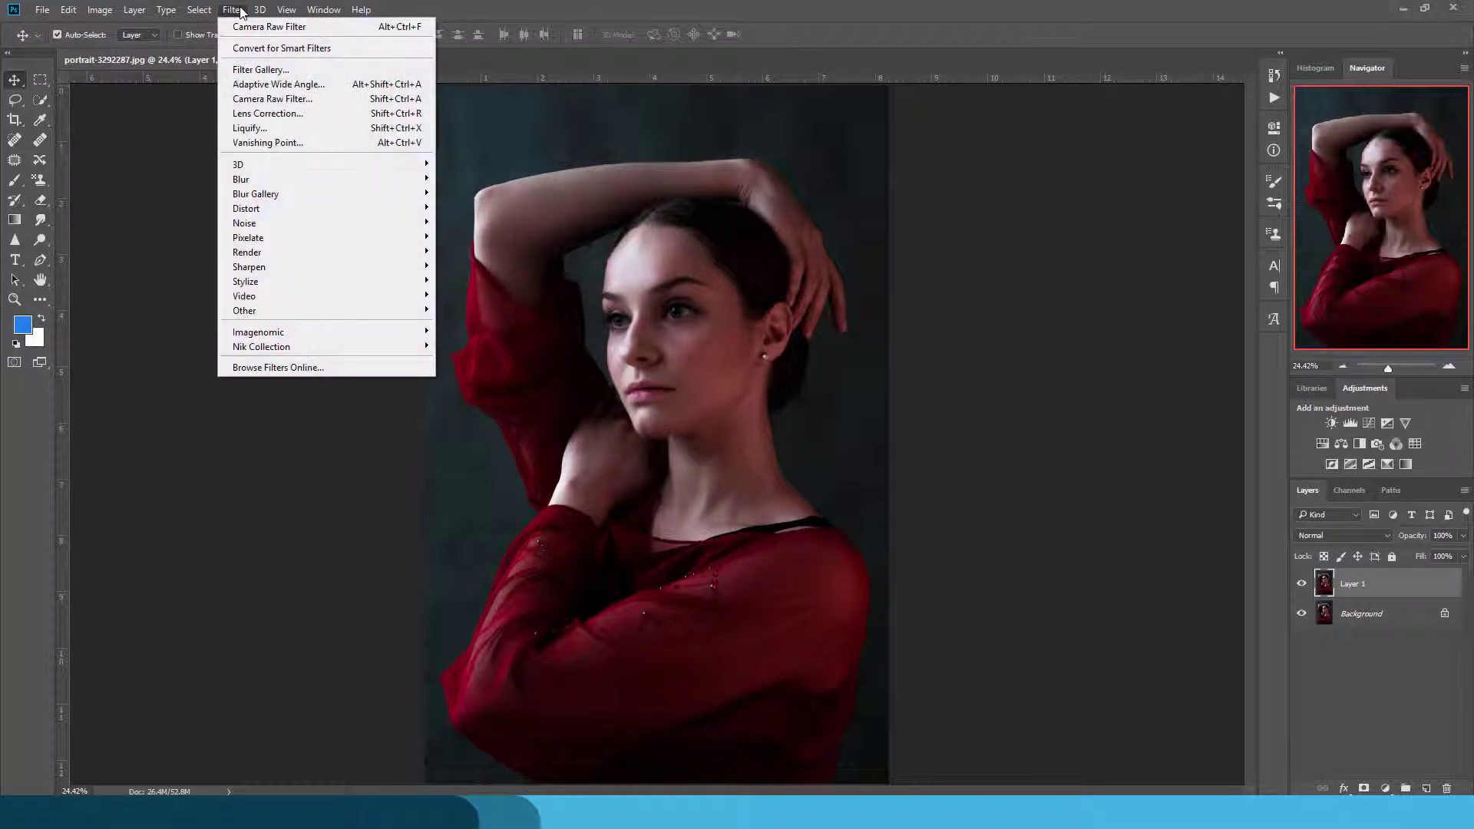
In Camera Raw, set Exposure +0.55 and Contrast +31, lower Highlights and lift Blacks
{"action": "left_click", "coordinate": [229, 100]}
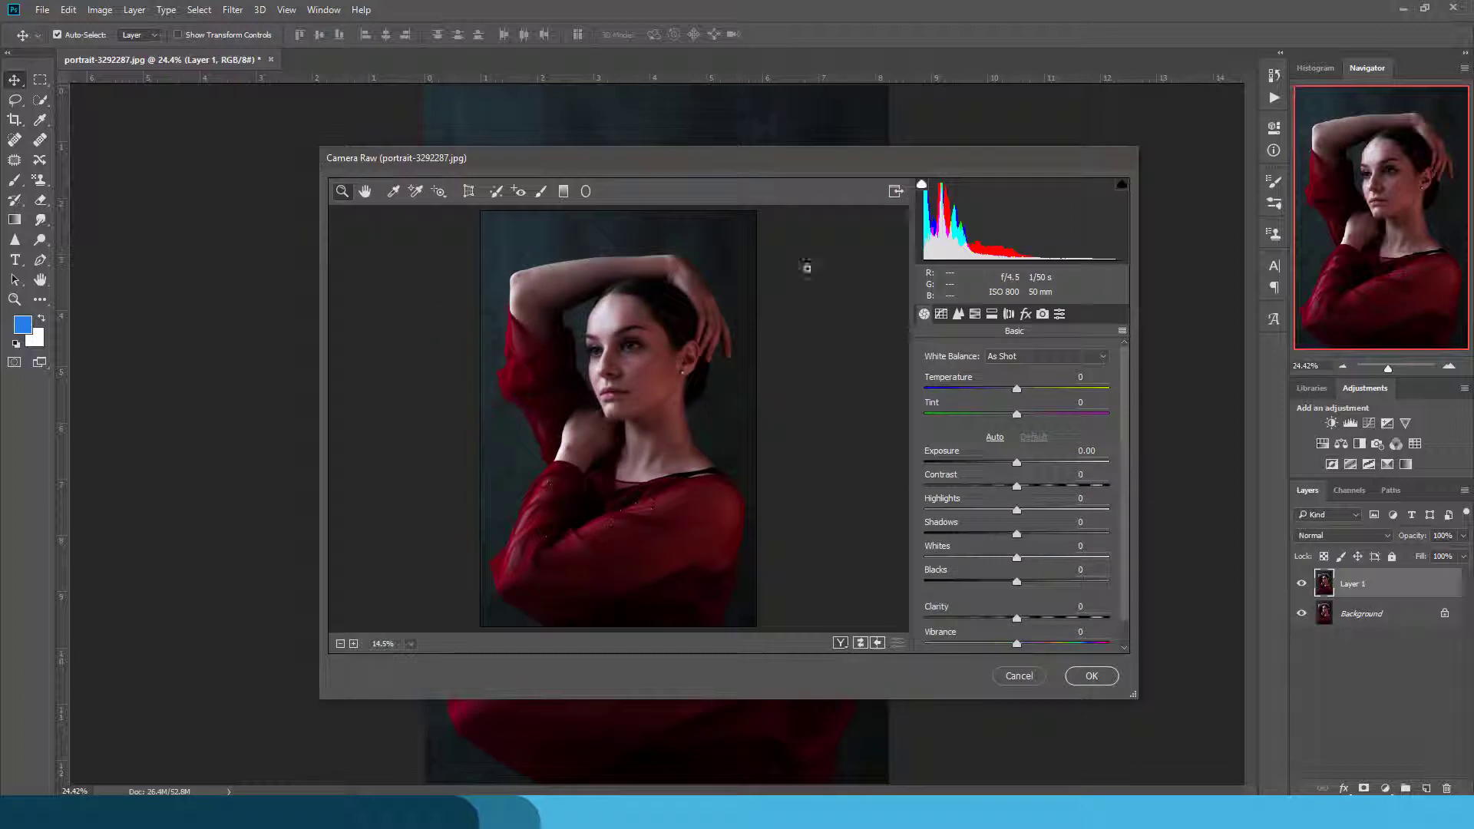
{"action": "left_click_drag", "start_coordinate": [1016, 463], "coordinate": [1027, 464]}
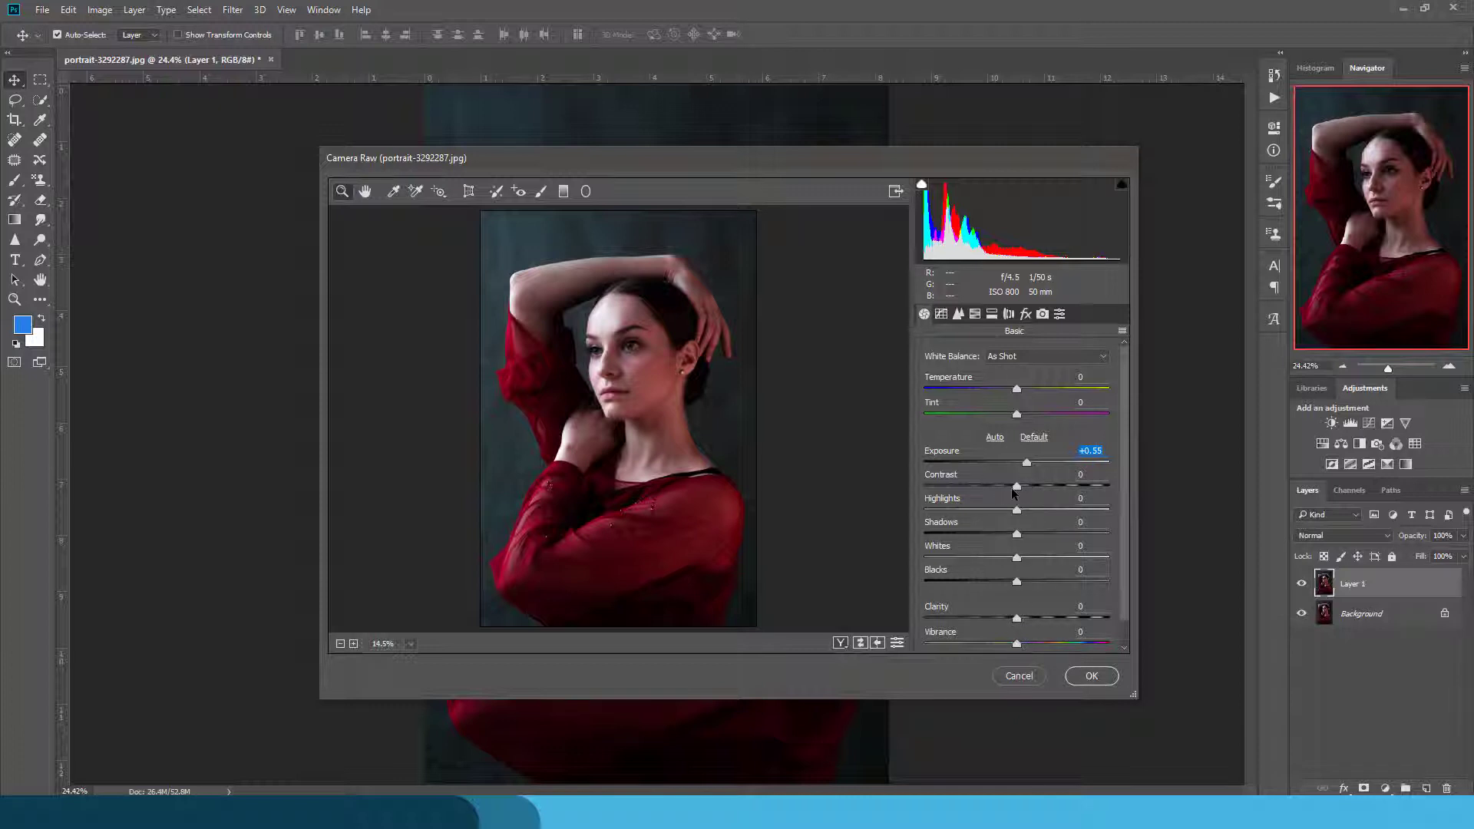
{"action": "left_click_drag", "start_coordinate": [1016, 486], "coordinate": [1046, 488]}
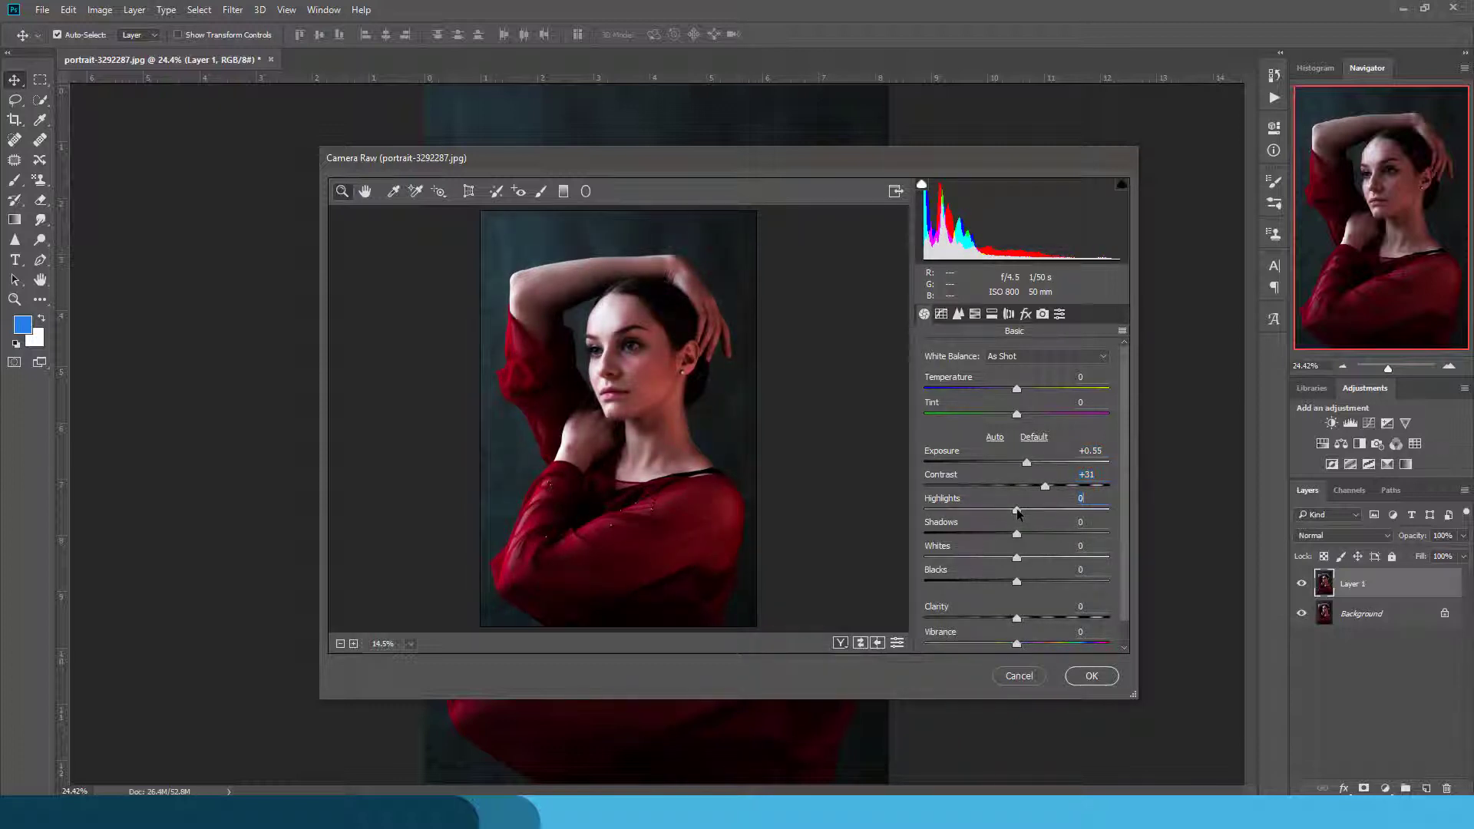
{"action": "mouse_move", "coordinate": [1017, 512]}
{"action": "left_mouse_down"}
{"action": "mouse_move", "coordinate": [997, 512]}
{"action": "mouse_move", "coordinate": [1012, 559]}
{"action": "left_mouse_up"}
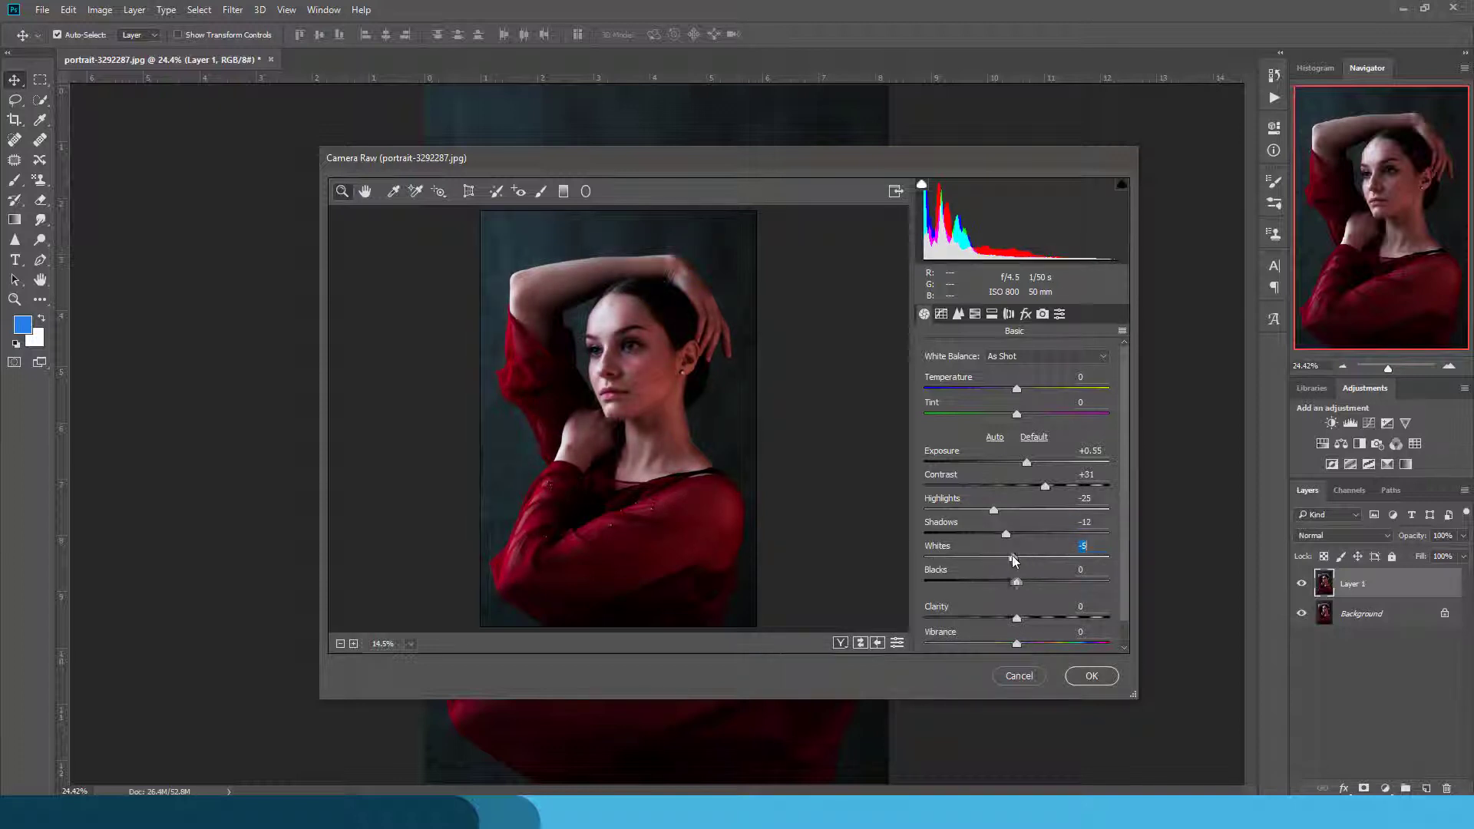
{"action": "left_click_drag", "start_coordinate": [1016, 582], "coordinate": [1021, 627]}
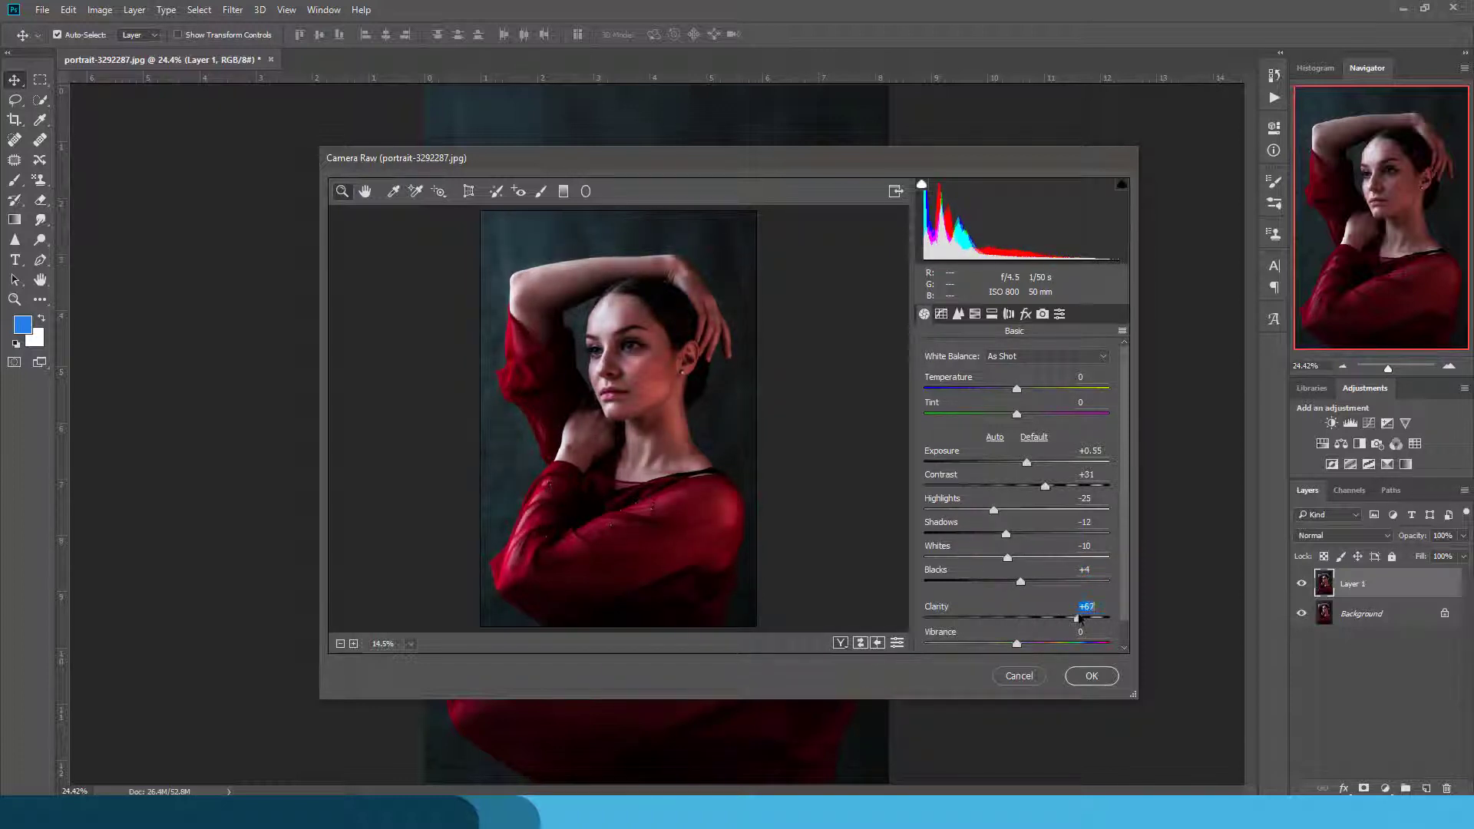
Fine-tune Clarity to -2 on the zoomed face and reduce Vibrance to -6
{"action": "left_click_drag", "start_coordinate": [1021, 626], "coordinate": [1018, 618]}
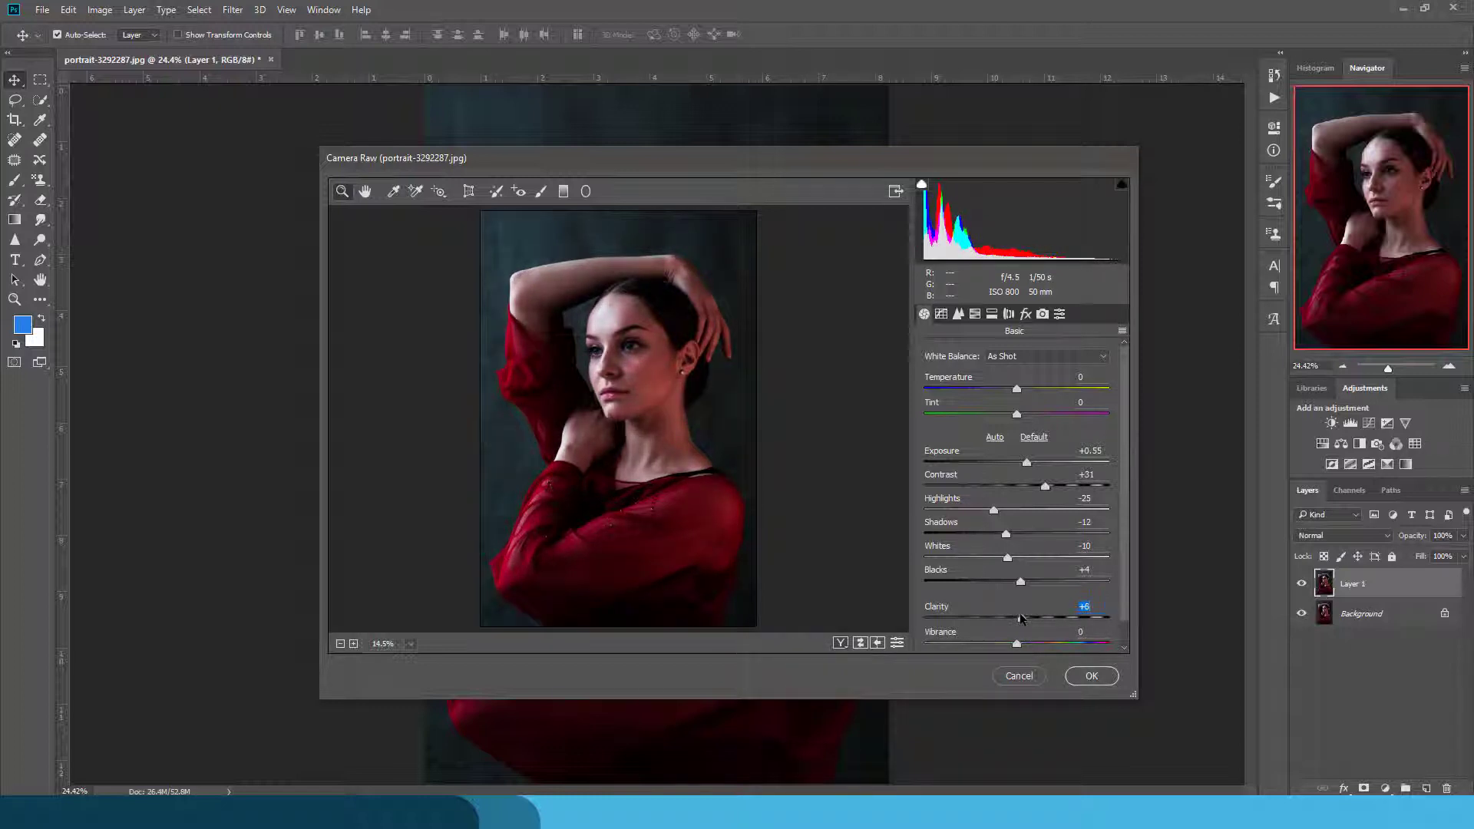
{"action": "left_click_drag", "start_coordinate": [584, 371], "coordinate": [645, 368]}
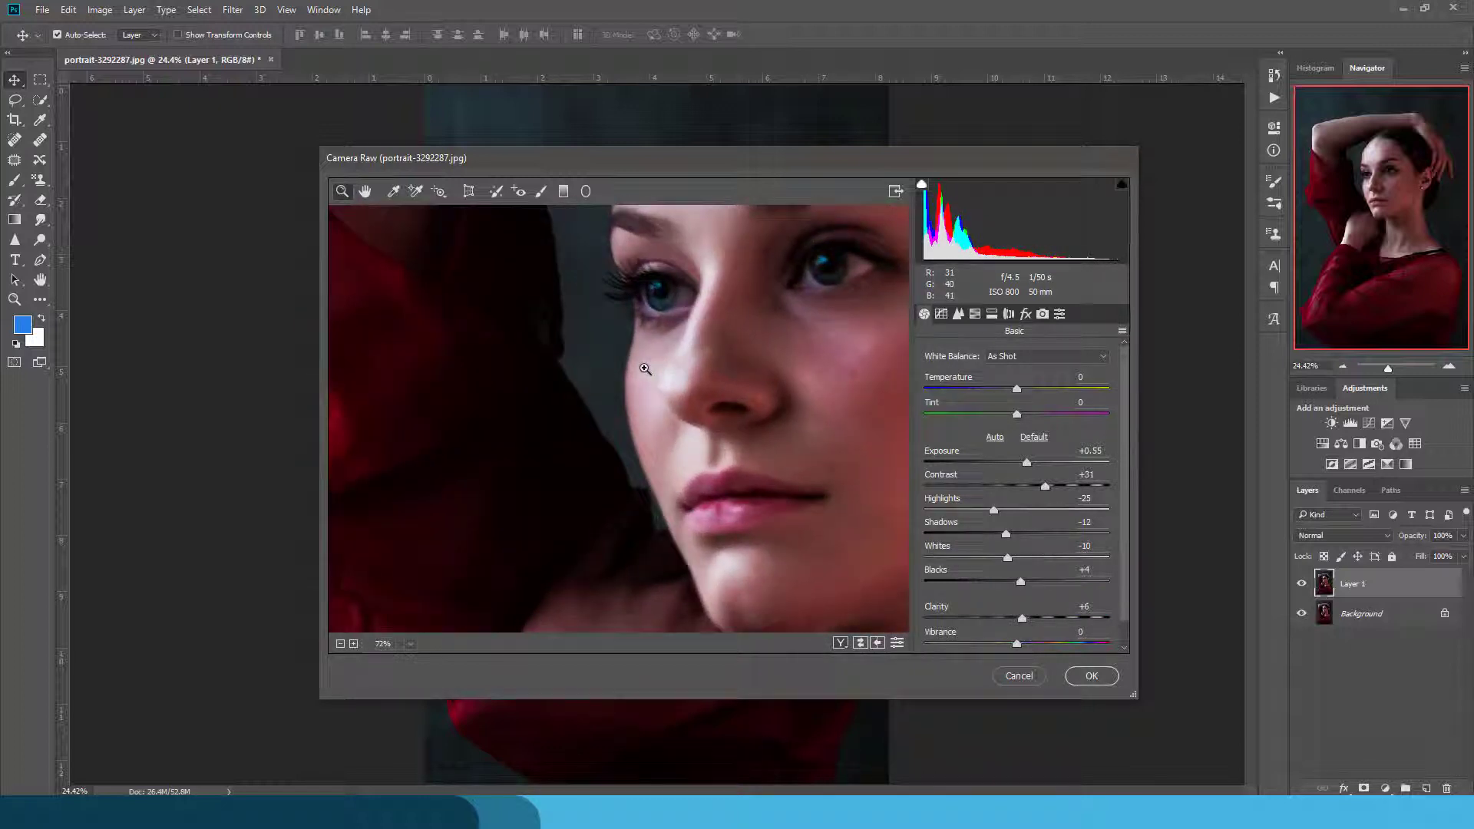
{"action": "mouse_move", "coordinate": [1022, 618]}
{"action": "left_mouse_down"}
{"action": "mouse_move", "coordinate": [998, 625]}
{"action": "mouse_move", "coordinate": [1020, 626]}
{"action": "left_mouse_up"}
{"action": "left_click_drag", "start_coordinate": [1017, 646], "coordinate": [1012, 646]}
{"action": "key", "text": "ctrl+0"}
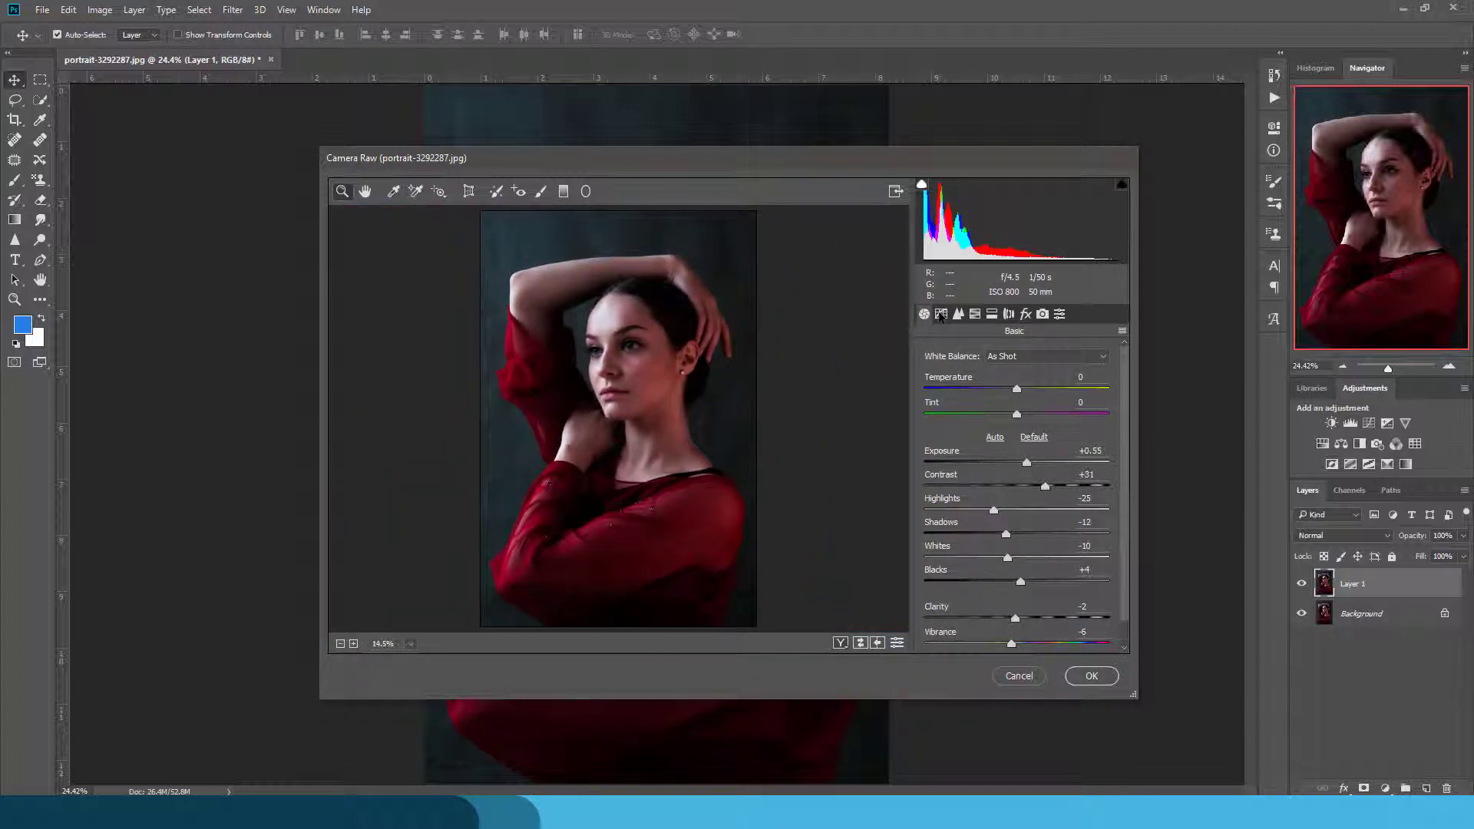
Add a Blue-channel point curve point lifting Input 62 to Output 65
{"action": "left_click", "coordinate": [940, 314]}
{"action": "left_click", "coordinate": [995, 409]}
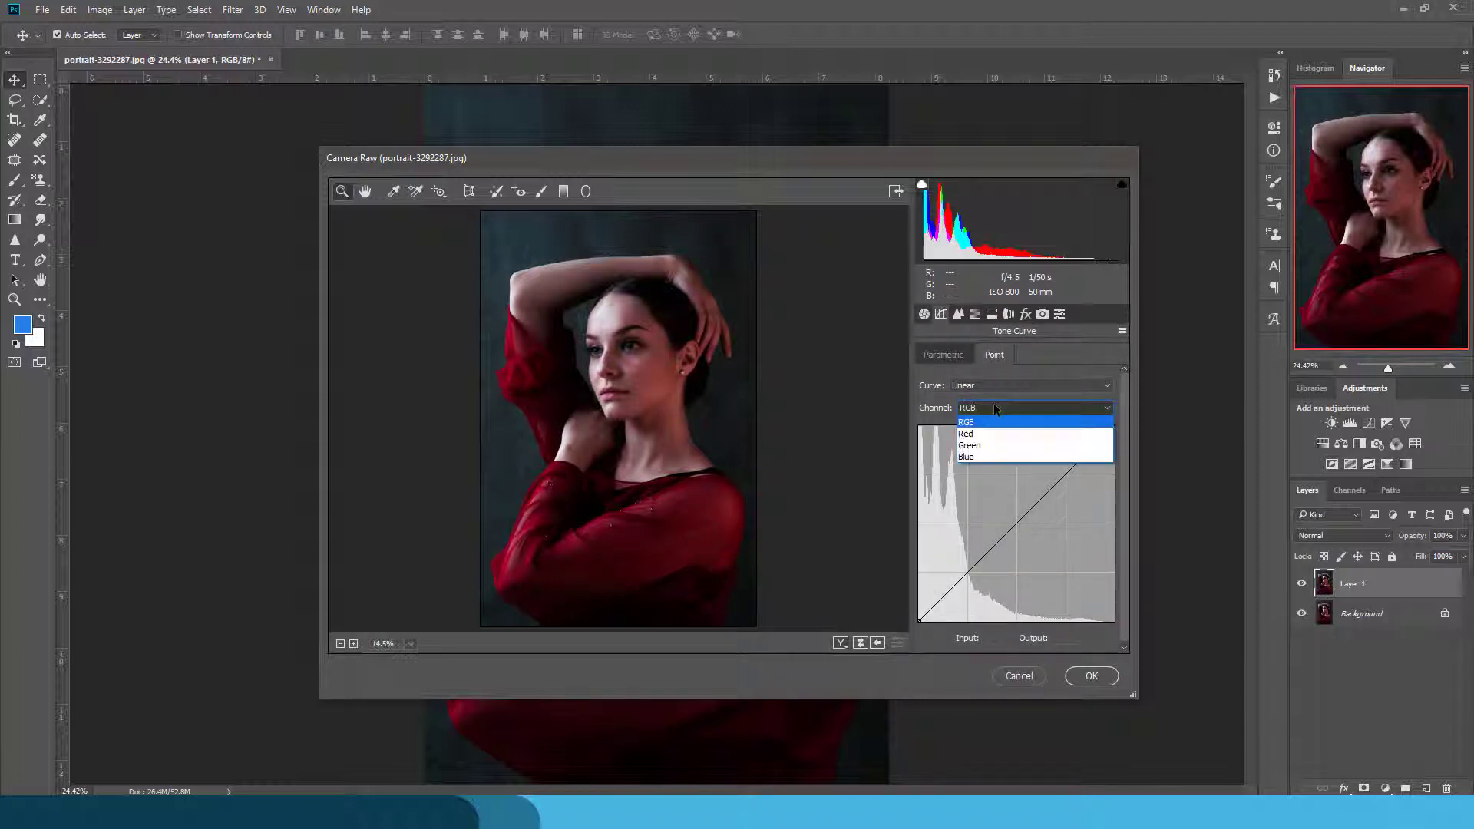
{"action": "left_click", "coordinate": [995, 456]}
{"action": "left_click", "coordinate": [968, 572]}
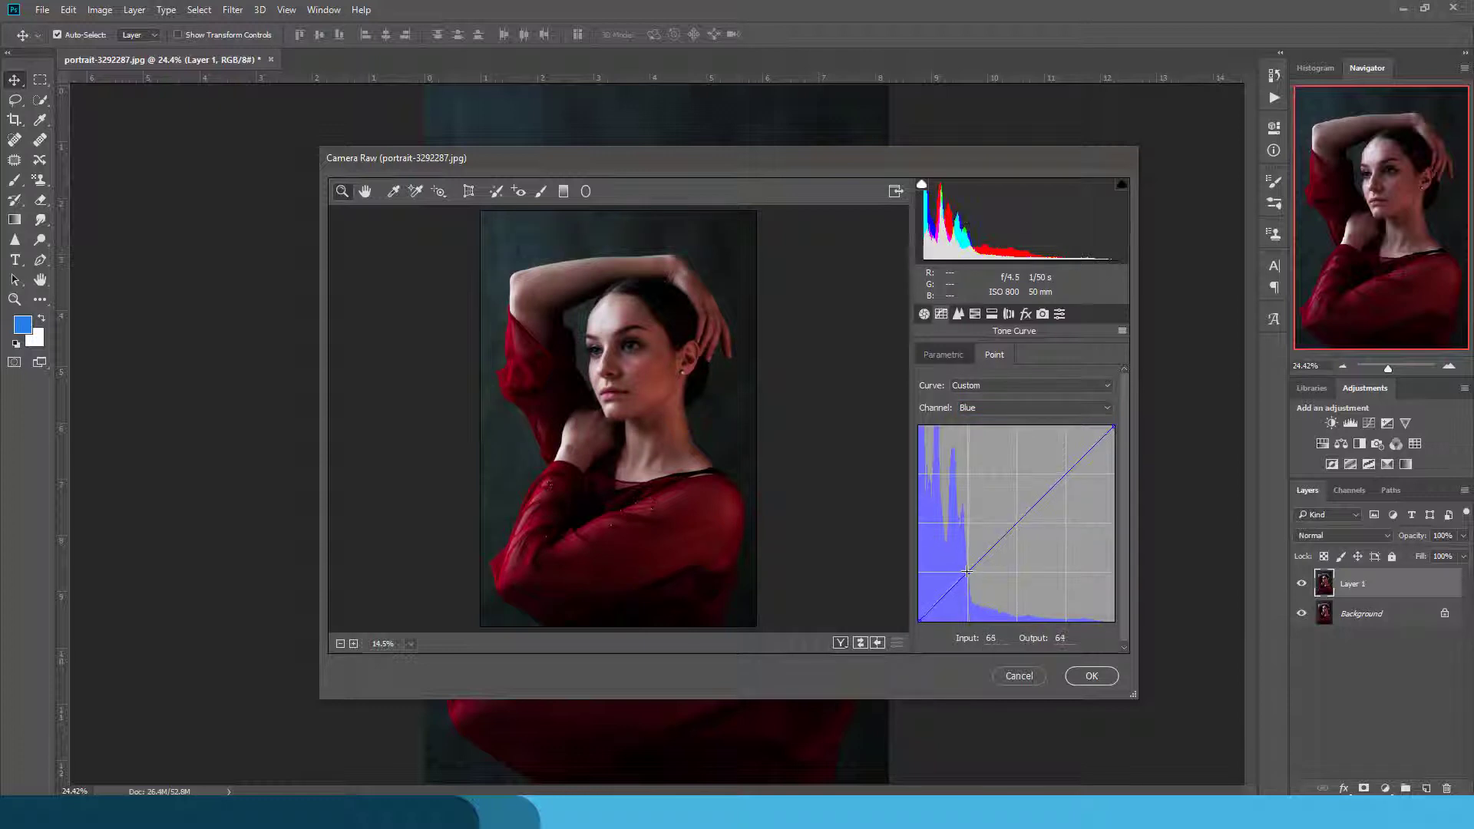
{"action": "left_click_drag", "start_coordinate": [967, 572], "coordinate": [965, 571]}
Lower HSL saturation for Reds to -11 and Oranges to -15
{"action": "left_click", "coordinate": [974, 314]}
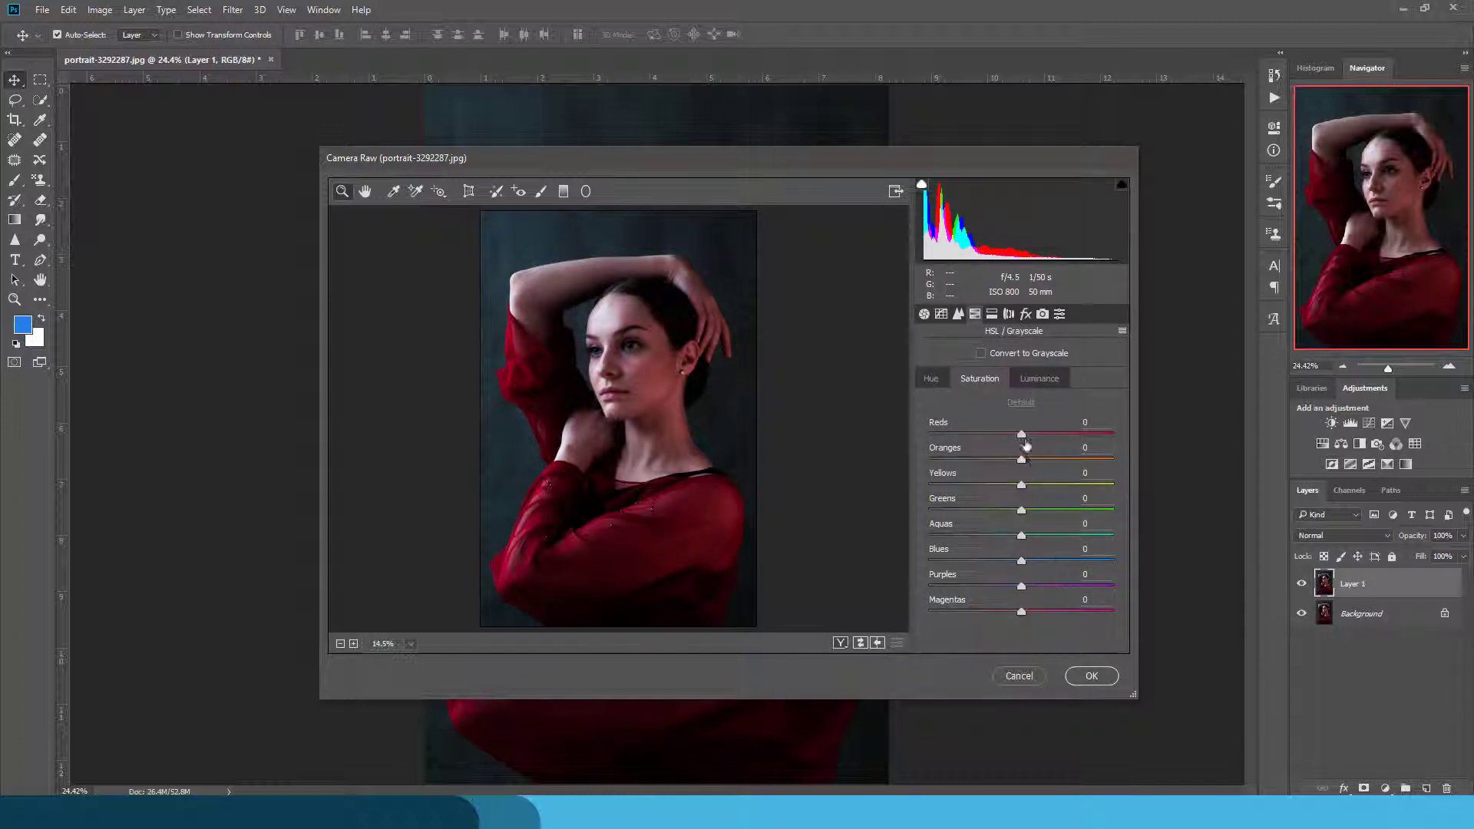
{"action": "mouse_move", "coordinate": [1021, 434]}
{"action": "left_mouse_down"}
{"action": "mouse_move", "coordinate": [1000, 434]}
{"action": "mouse_move", "coordinate": [1018, 435]}
{"action": "left_mouse_up"}
{"action": "left_click_drag", "start_coordinate": [1017, 435], "coordinate": [1013, 436]}
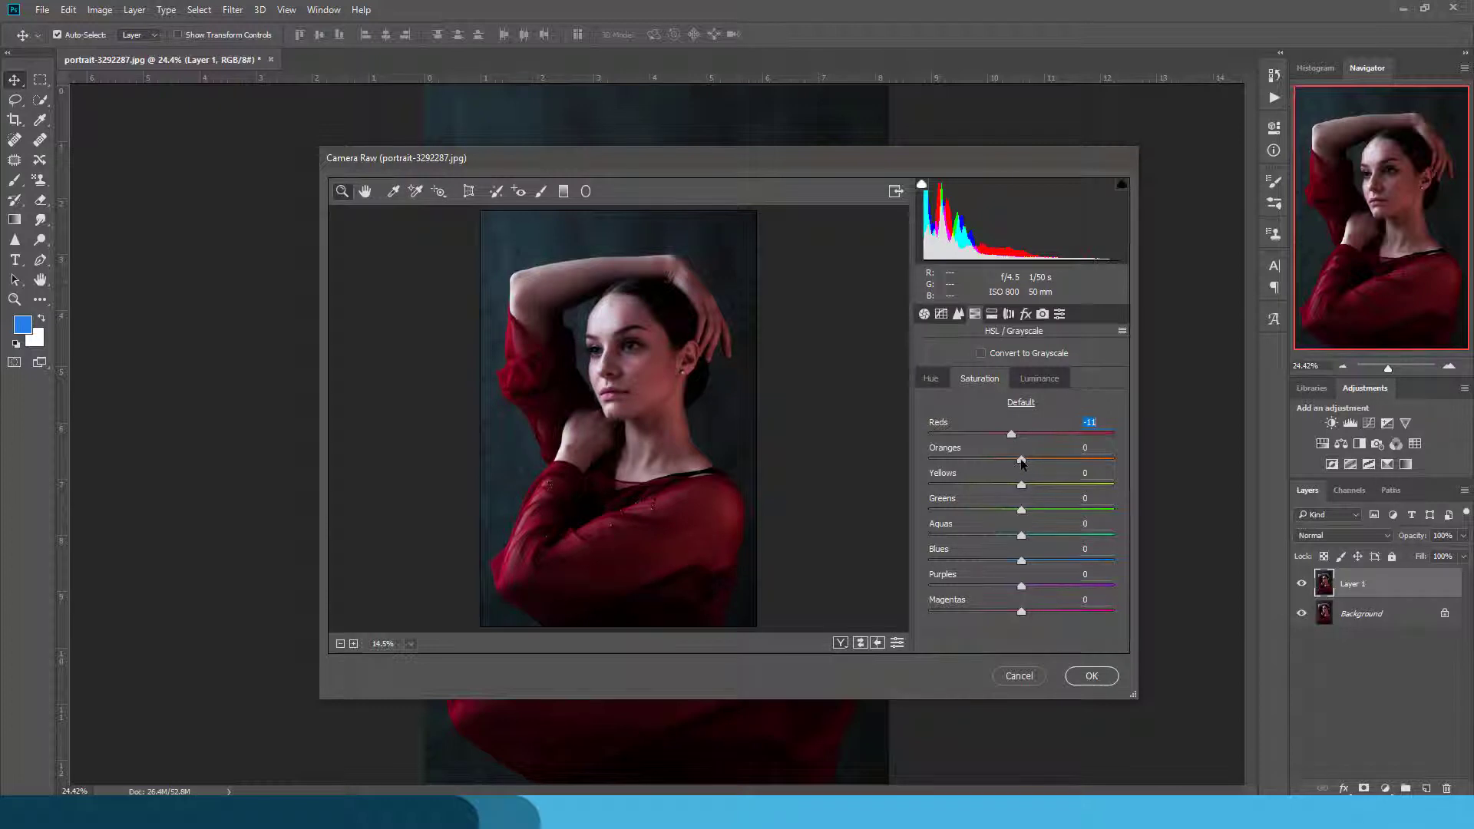
{"action": "mouse_move", "coordinate": [1021, 459]}
{"action": "left_mouse_down"}
{"action": "mouse_move", "coordinate": [967, 458]}
{"action": "mouse_move", "coordinate": [993, 463]}
{"action": "left_mouse_up"}
{"action": "left_click_drag", "start_coordinate": [660, 361], "coordinate": [712, 368]}
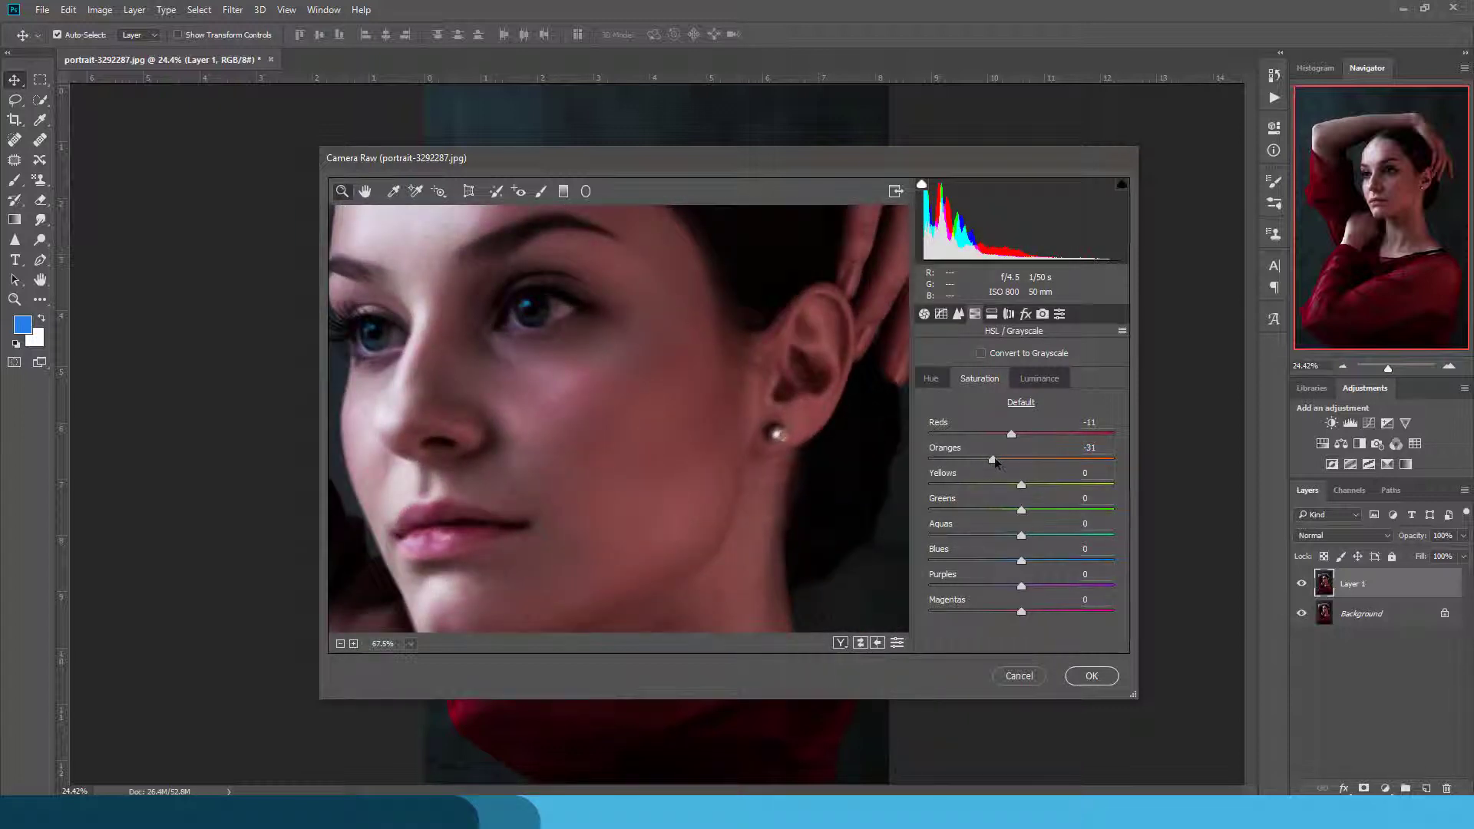
{"action": "left_click_drag", "start_coordinate": [994, 460], "coordinate": [1009, 453]}
Set Yellows saturation to -8, redo Reds saturation, and raise Reds luminance
{"action": "left_click_drag", "start_coordinate": [1021, 485], "coordinate": [1018, 511]}
{"action": "key", "text": "ctrl+0"}
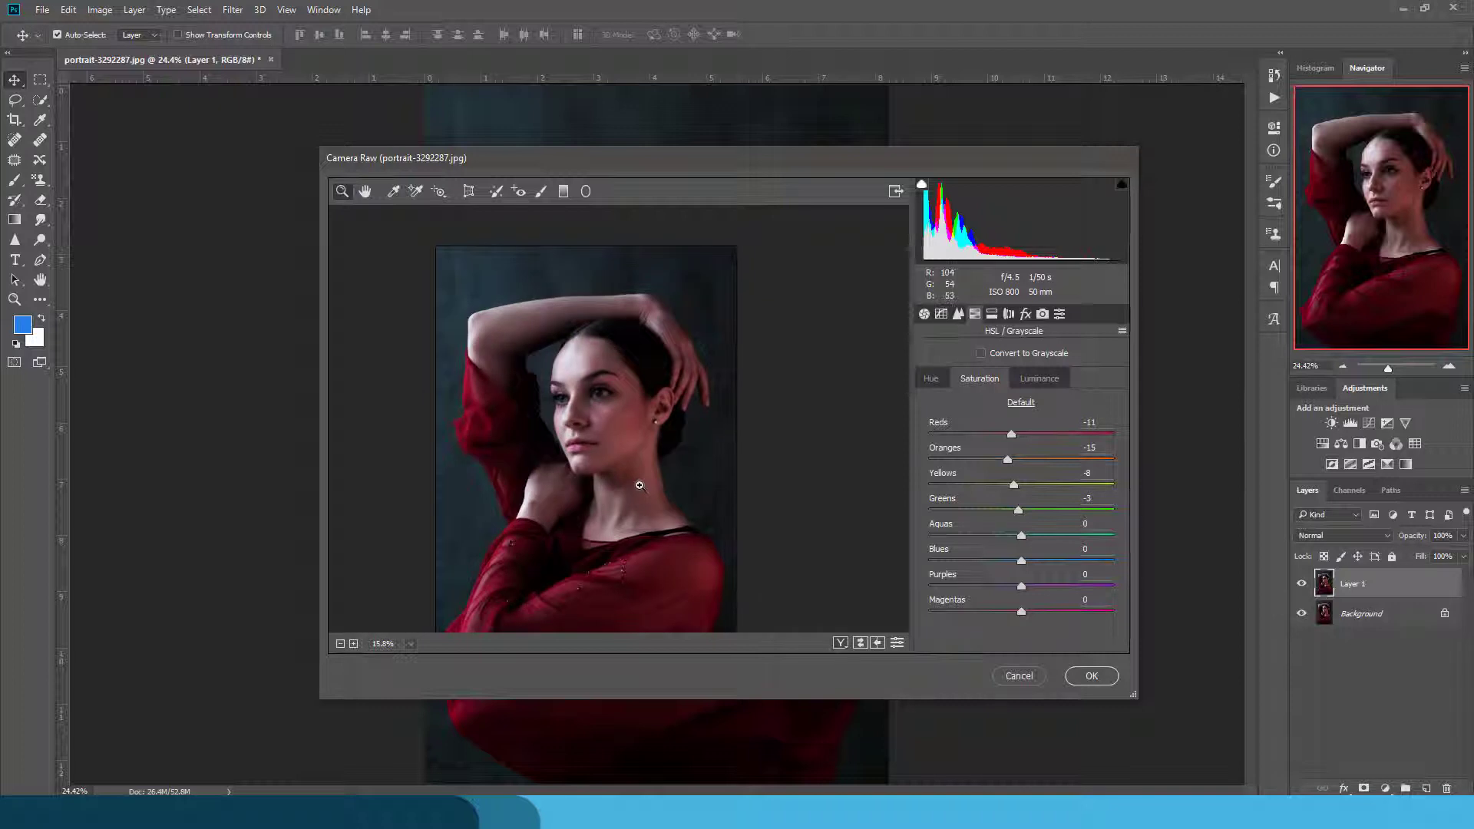
{"action": "key", "text": "ctrl+0"}
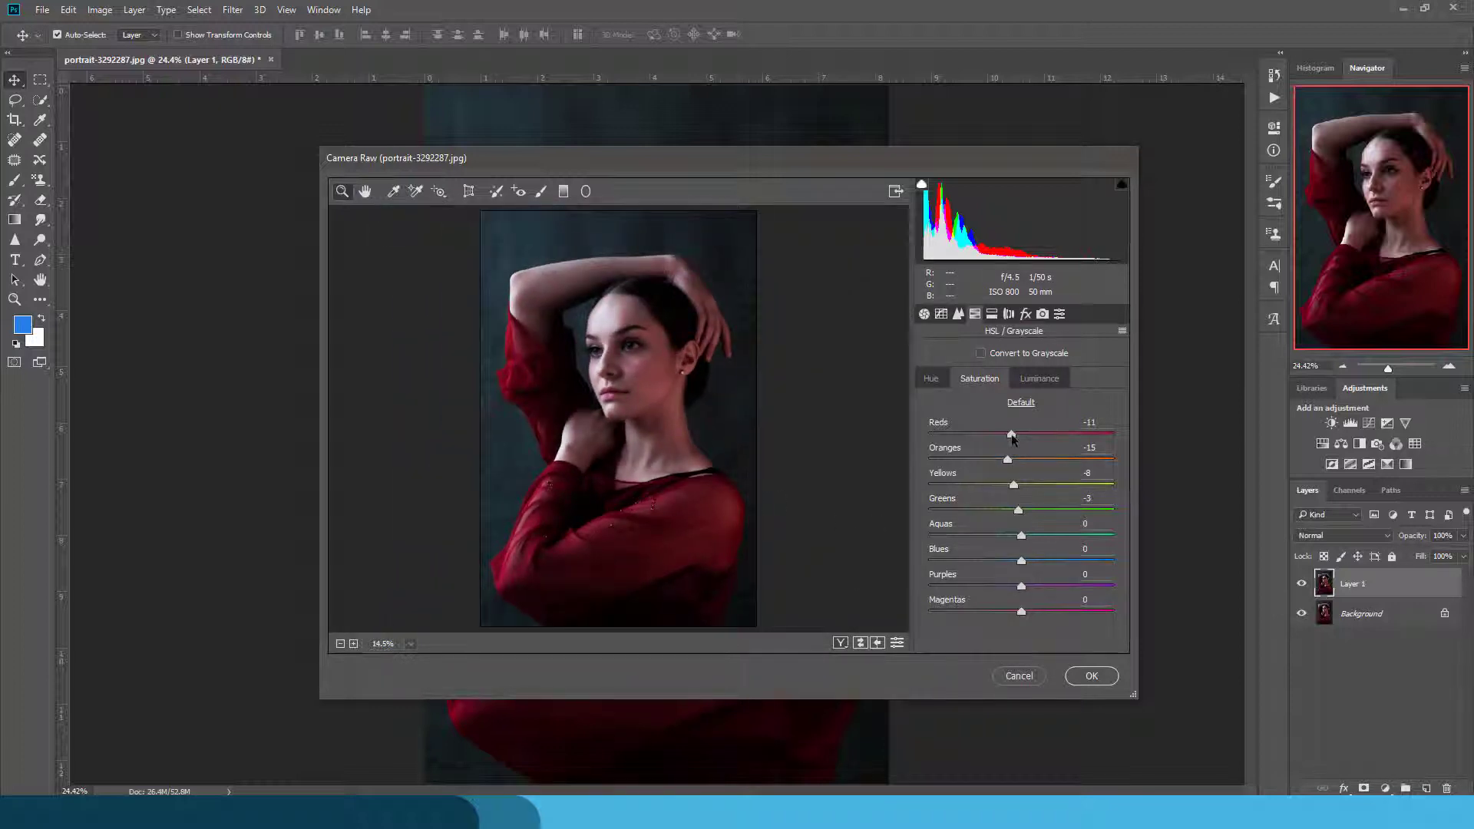
{"action": "double_click", "coordinate": [1012, 434]}
{"action": "left_click_drag", "start_coordinate": [1022, 435], "coordinate": [1010, 435]}
{"action": "left_click", "coordinate": [1039, 379]}
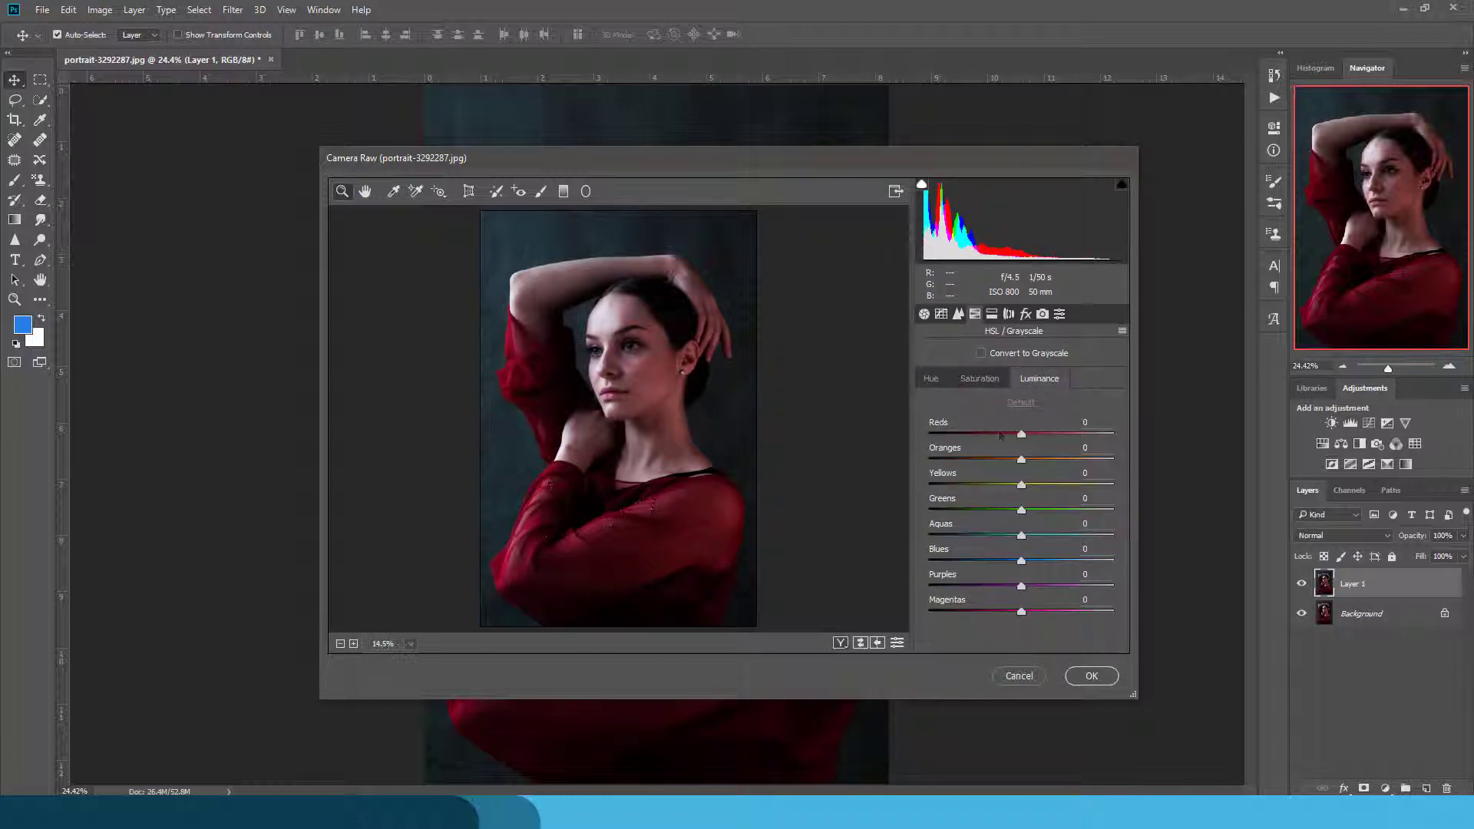
{"action": "mouse_move", "coordinate": [1022, 435]}
{"action": "left_mouse_down"}
{"action": "mouse_move", "coordinate": [1056, 436]}
{"action": "mouse_move", "coordinate": [1034, 437]}
{"action": "left_mouse_up"}
Add a Lens Corrections vignette of Amount -48 at Midpoint 50
{"action": "left_click", "coordinate": [992, 313]}
{"action": "left_click", "coordinate": [1008, 313]}
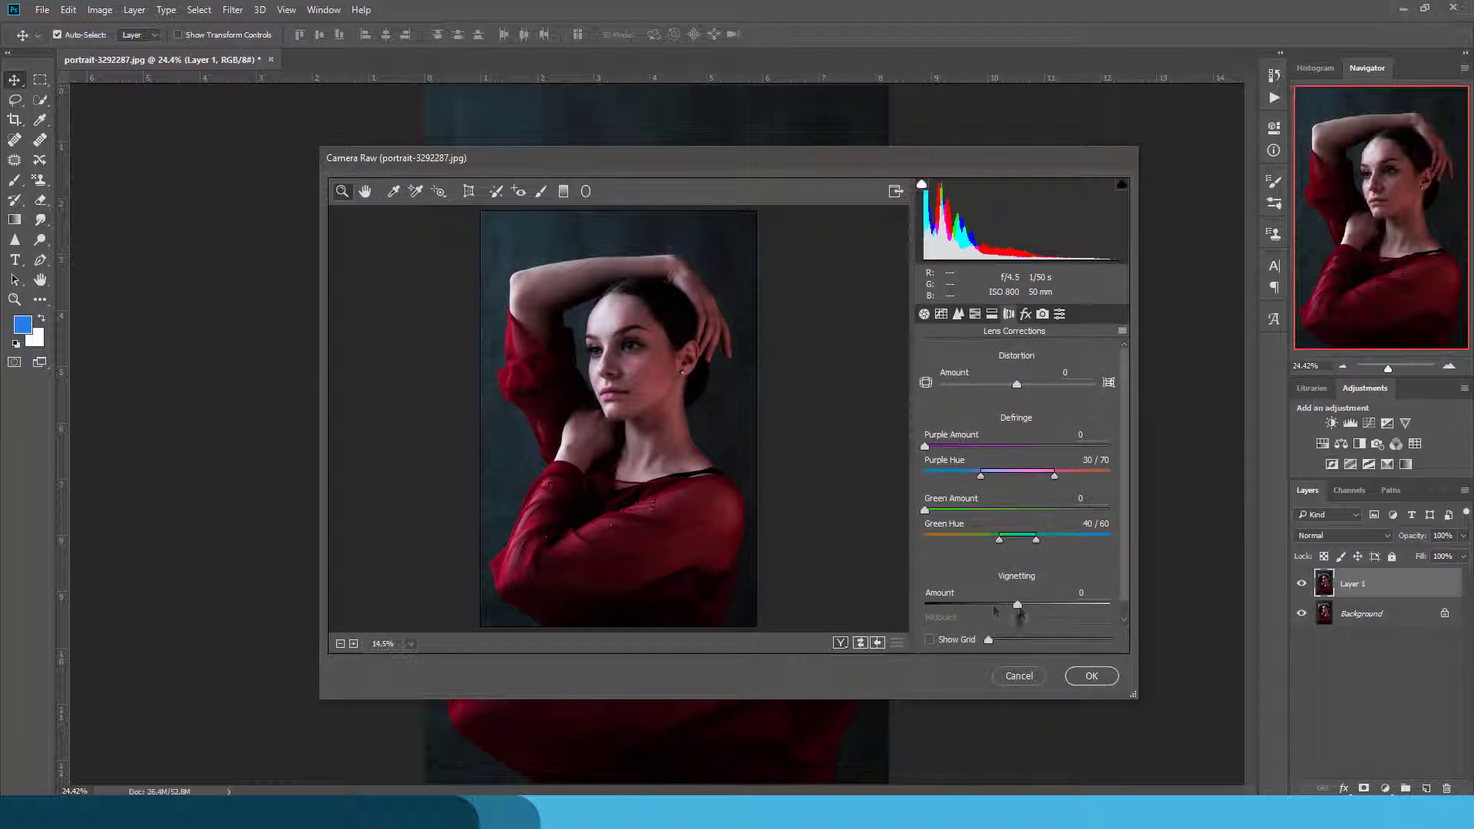
{"action": "mouse_move", "coordinate": [1017, 605]}
{"action": "left_mouse_down"}
{"action": "mouse_move", "coordinate": [1061, 606]}
{"action": "mouse_move", "coordinate": [973, 605]}
{"action": "left_mouse_up"}
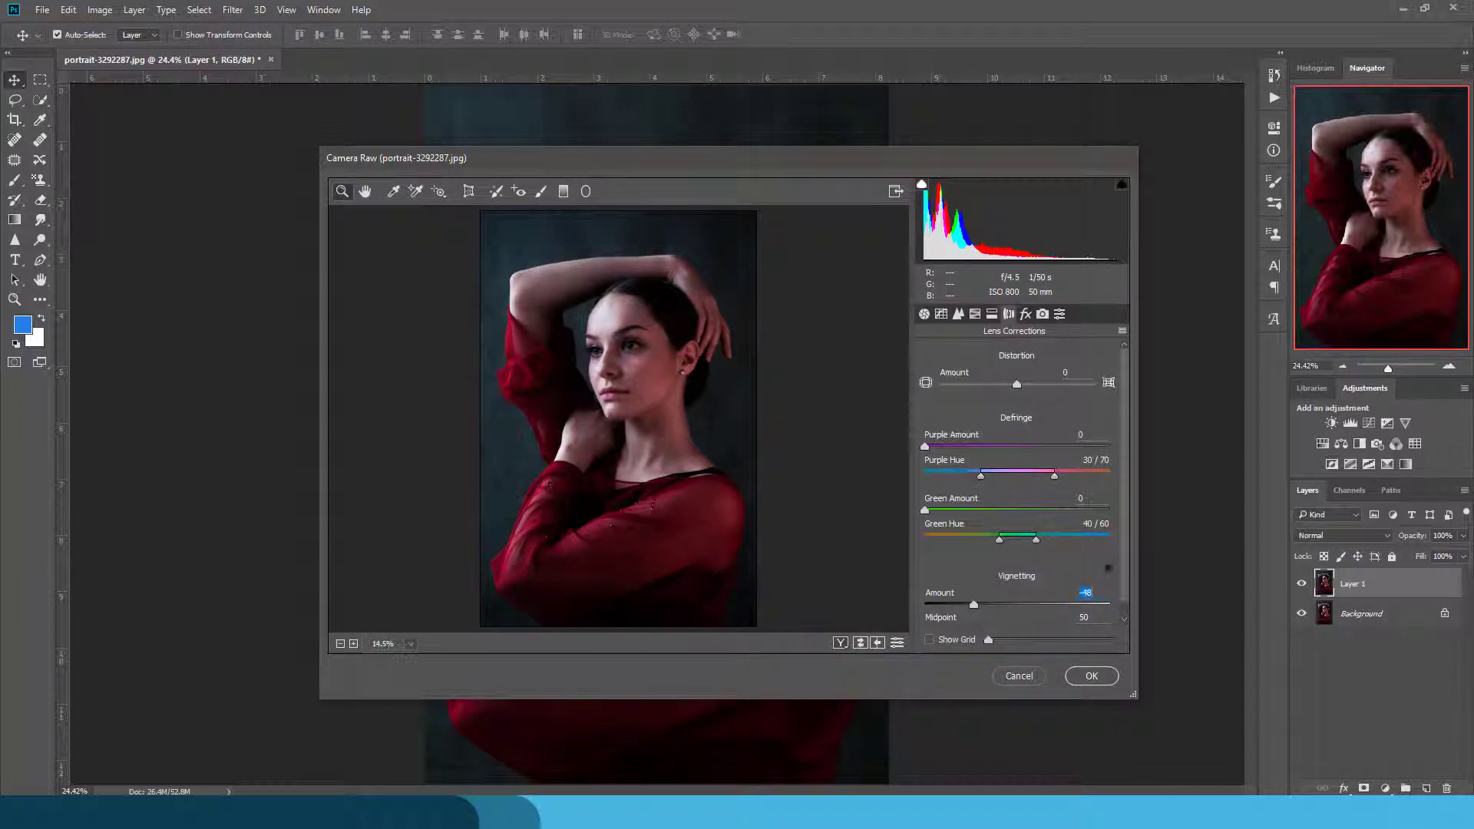
{"action": "scroll", "coordinate": [1078, 520], "scroll_direction": "down", "scroll_amount": 1}
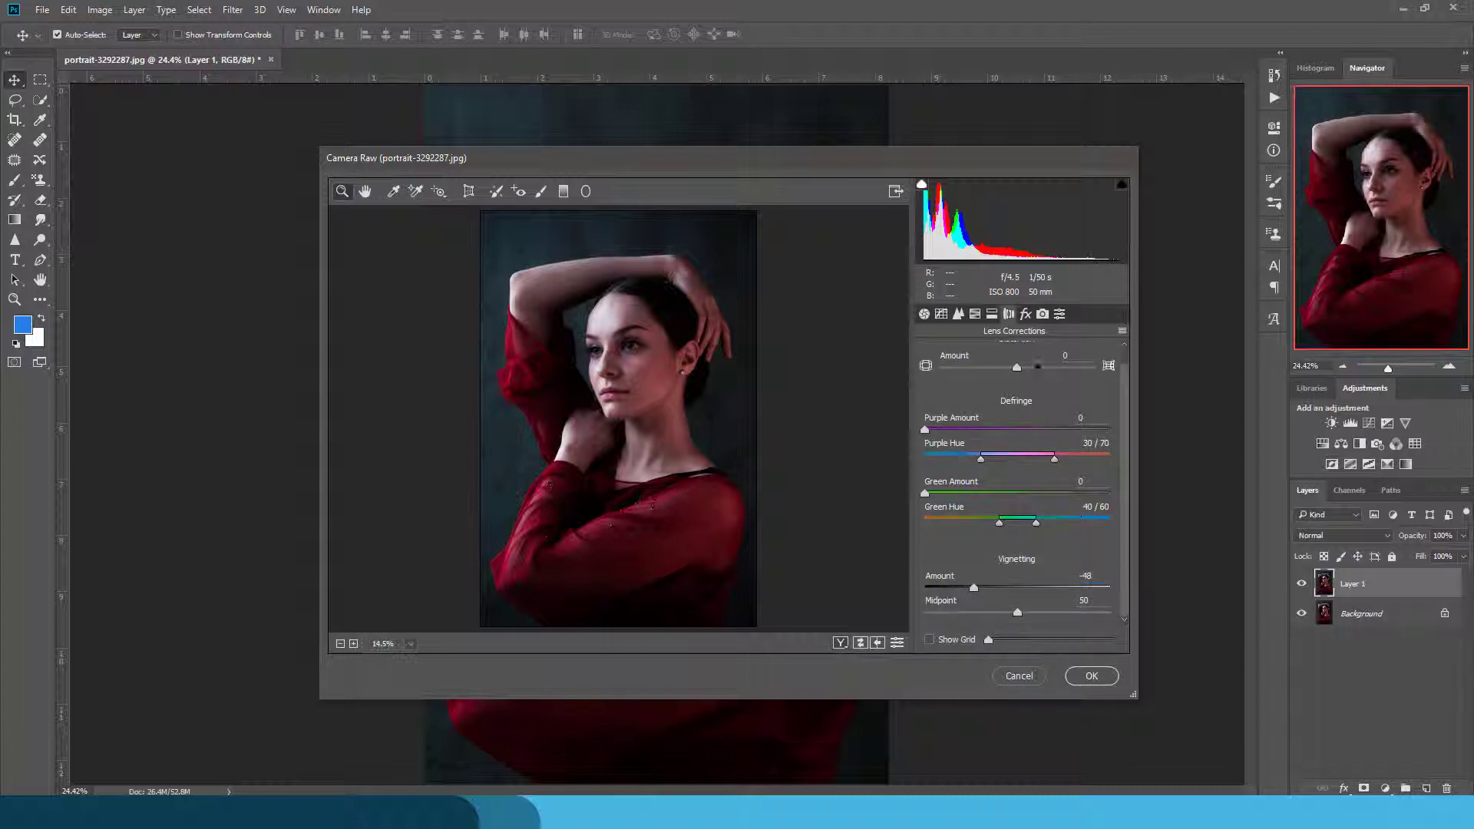
Ease Dehaze down to -2 and commit the Camera Raw filter to Layer 1
{"action": "left_click", "coordinate": [1026, 314]}
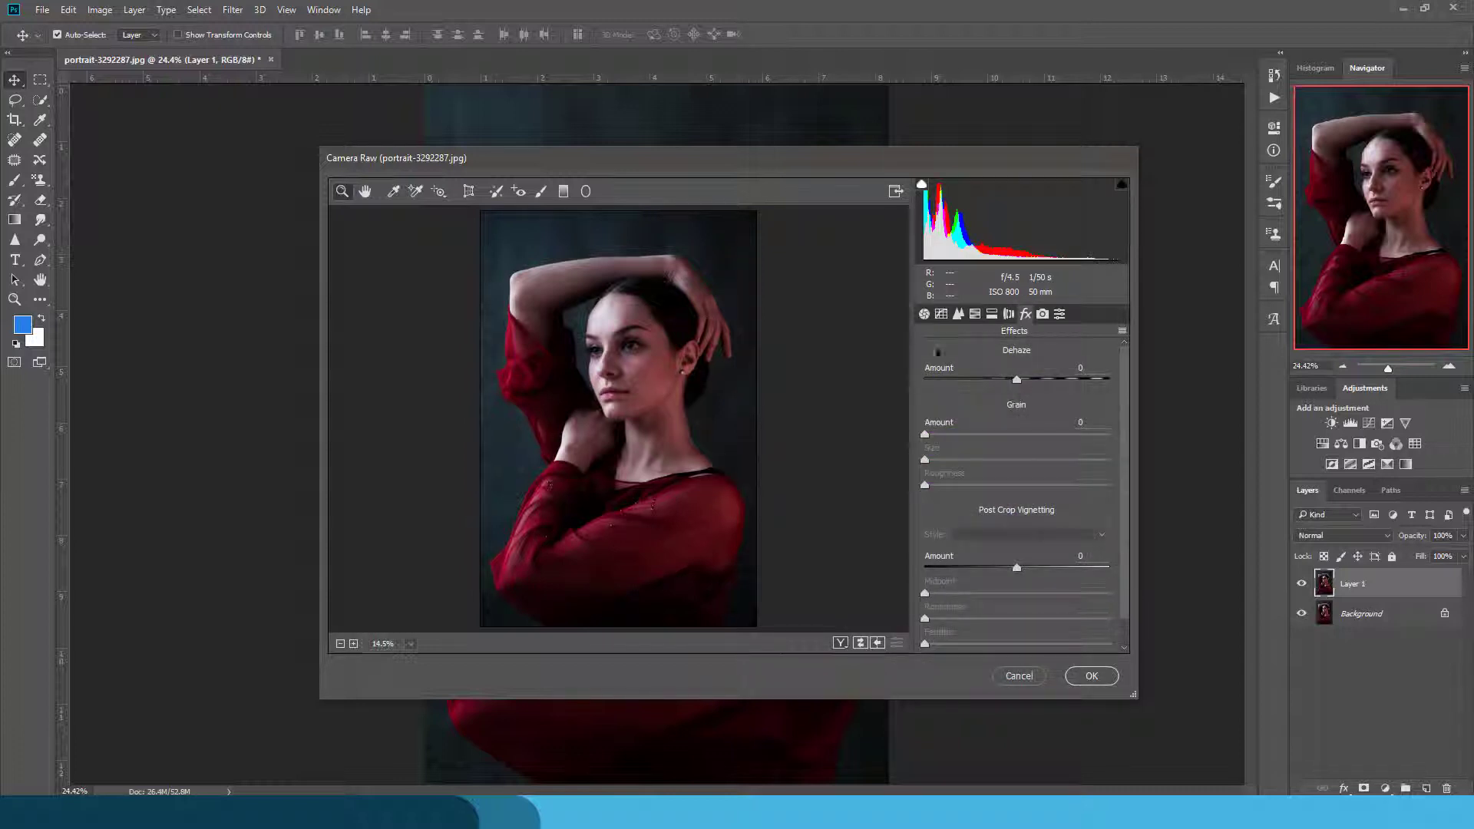
{"action": "left_click_drag", "start_coordinate": [606, 347], "coordinate": [653, 384]}
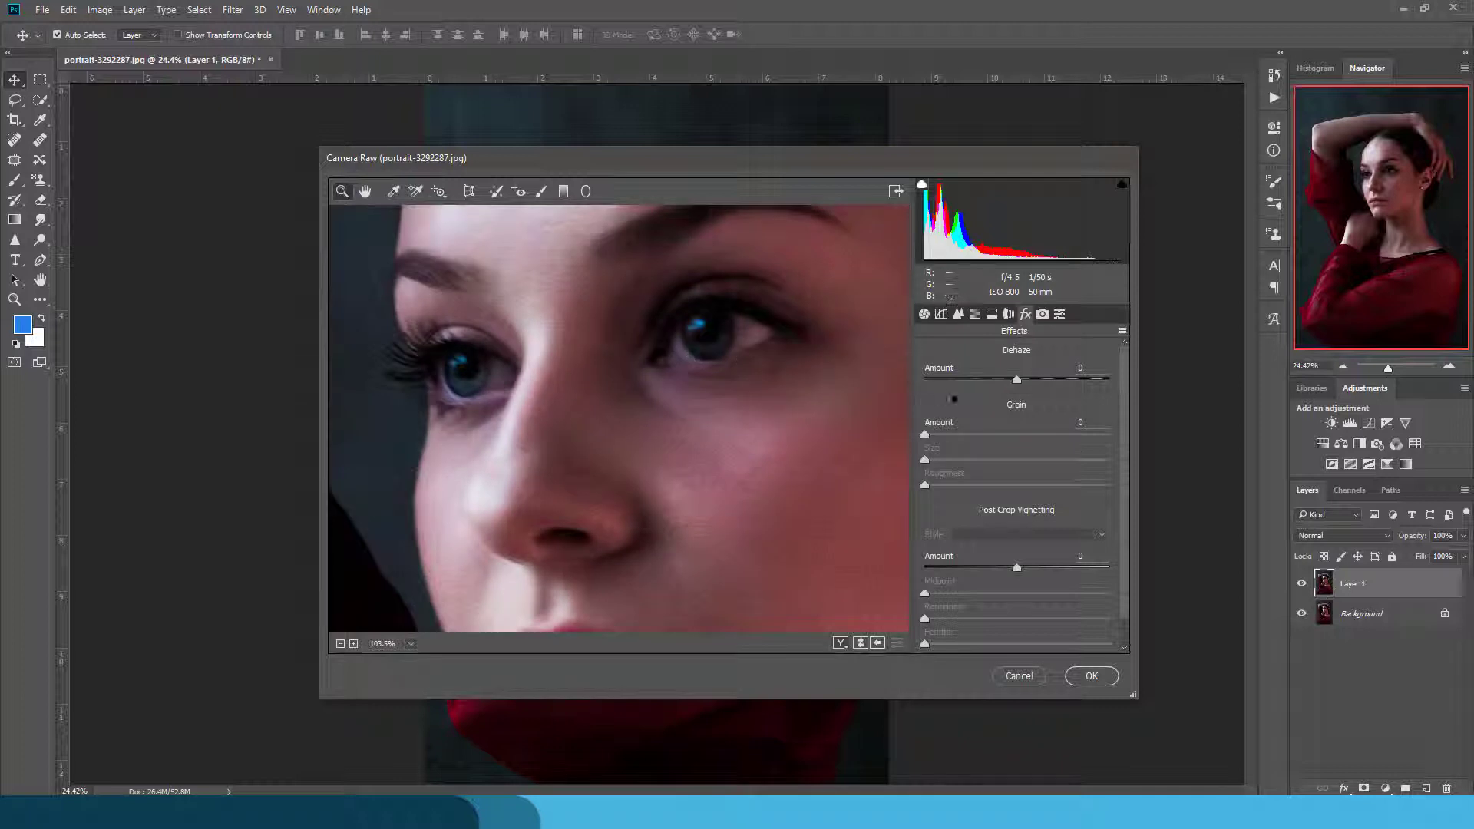
{"action": "left_click_drag", "start_coordinate": [1041, 379], "coordinate": [1015, 382]}
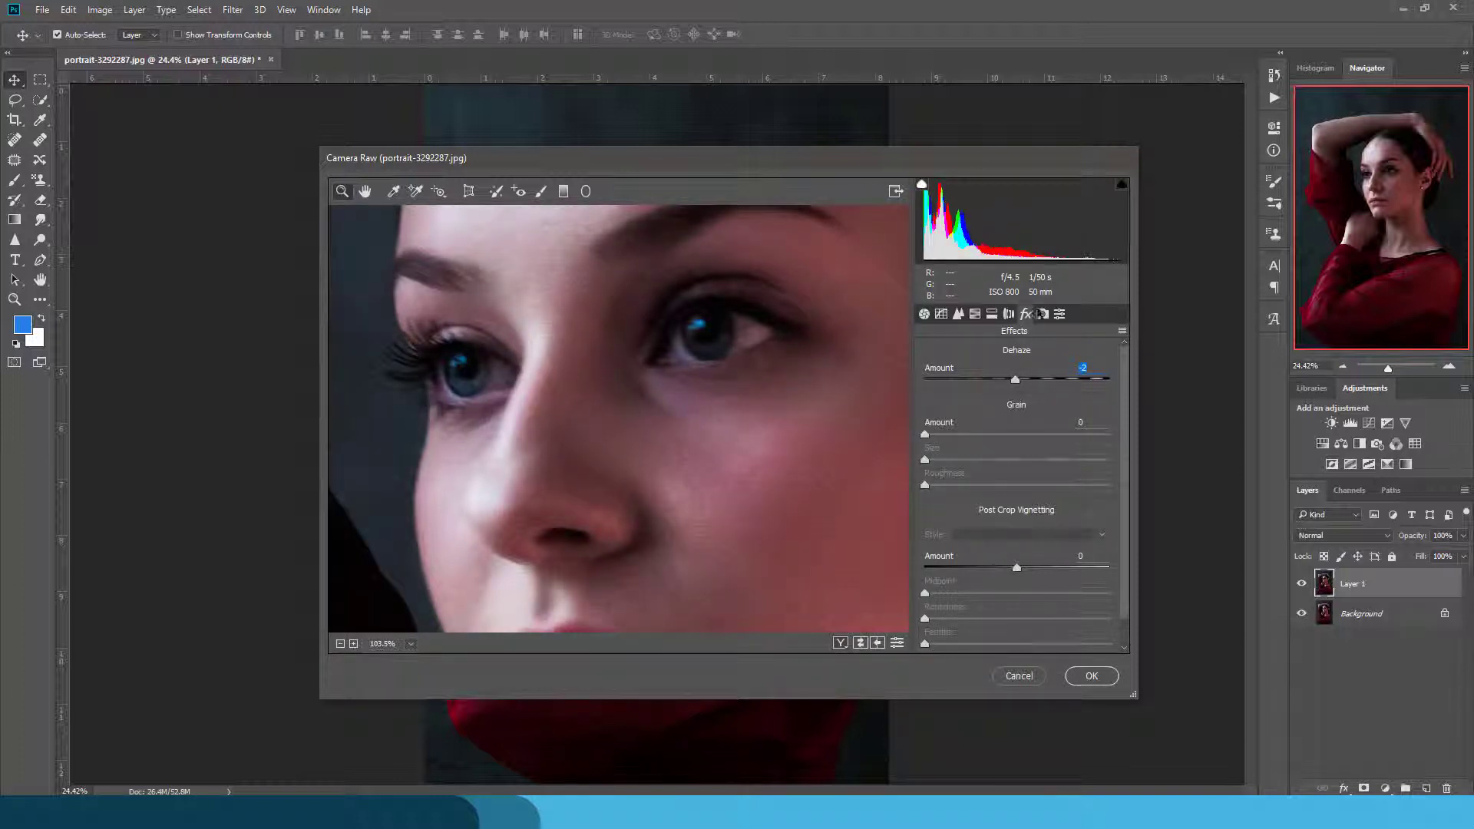
{"action": "left_click", "coordinate": [1041, 313]}
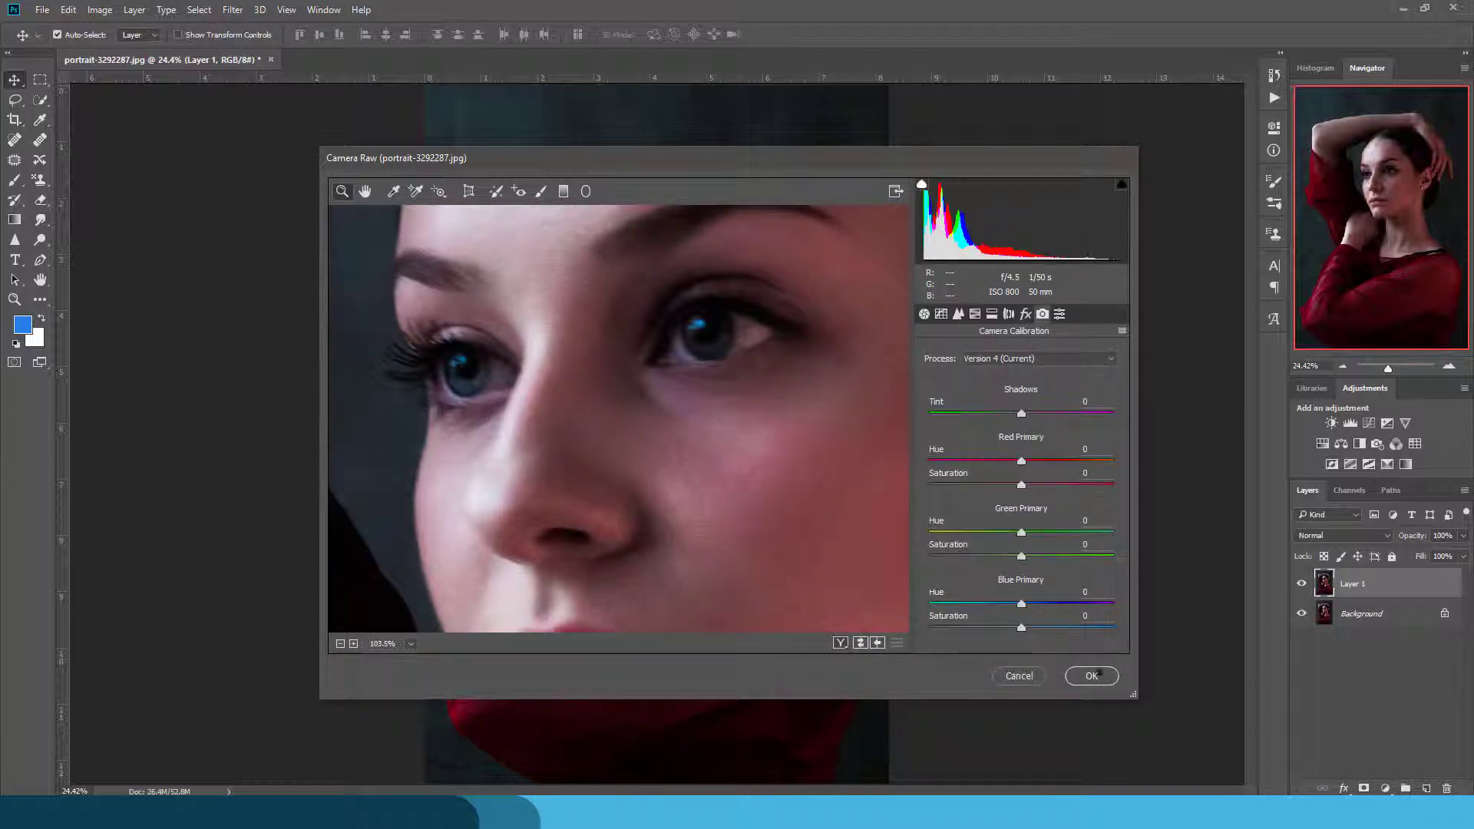
{"action": "left_click", "coordinate": [1092, 675]}
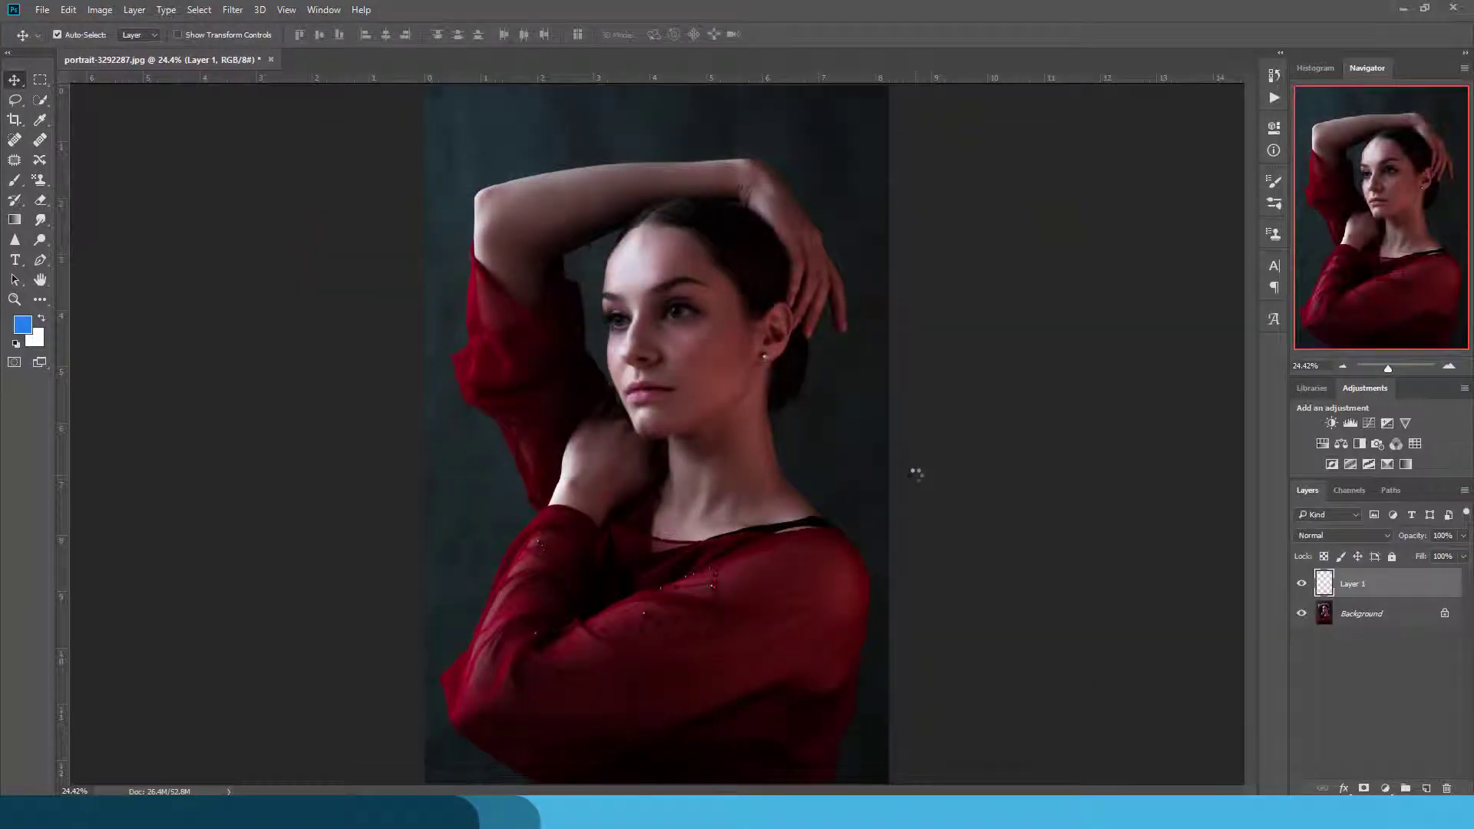
Toggle Layer 1's visibility to compare with the original, then show the Filter menu
{"action": "left_click", "coordinate": [1298, 590]}
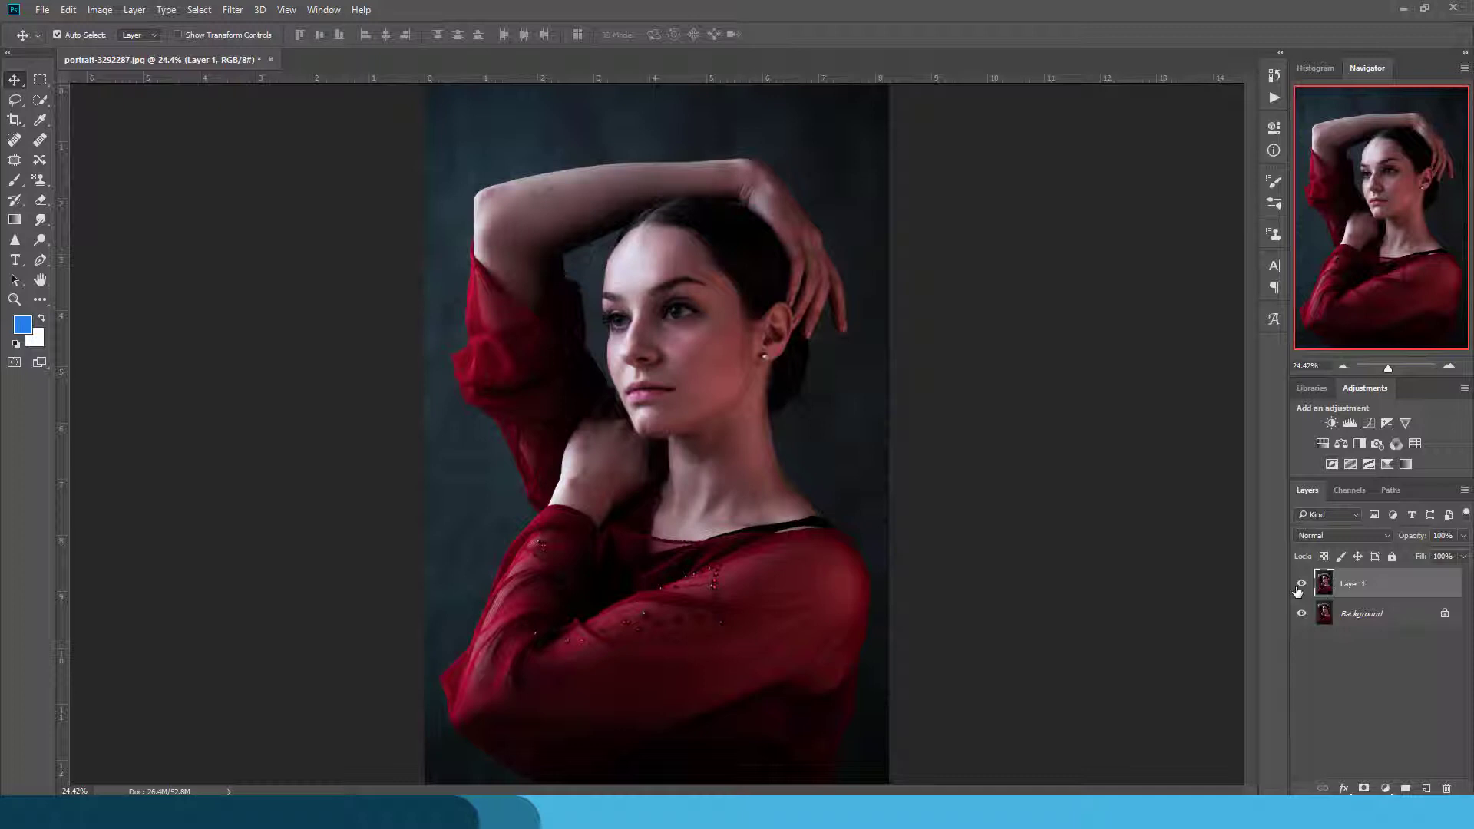
{"action": "left_click", "coordinate": [232, 9]}
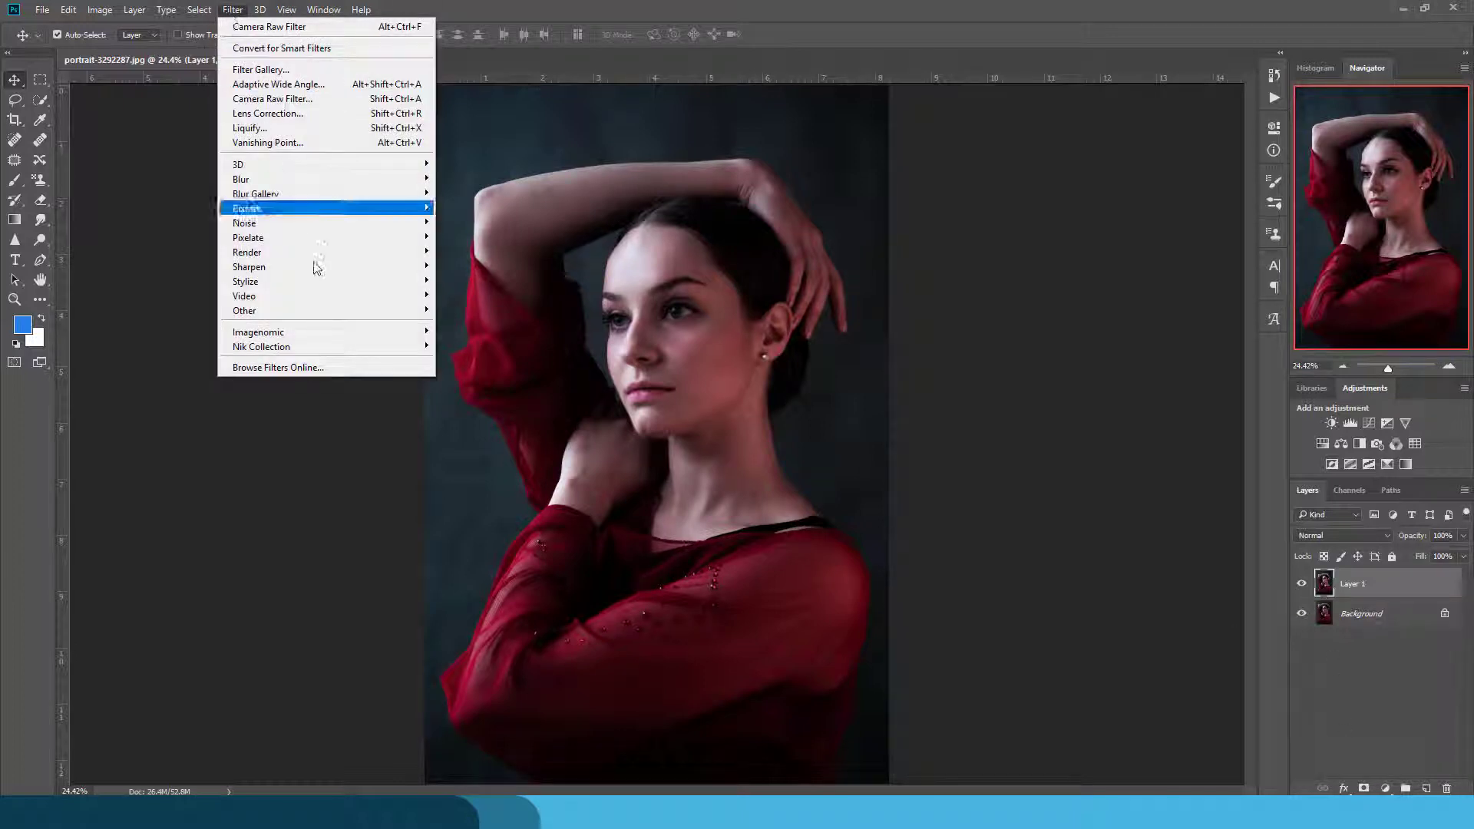
{"action": "mouse_move", "coordinate": [245, 310]}
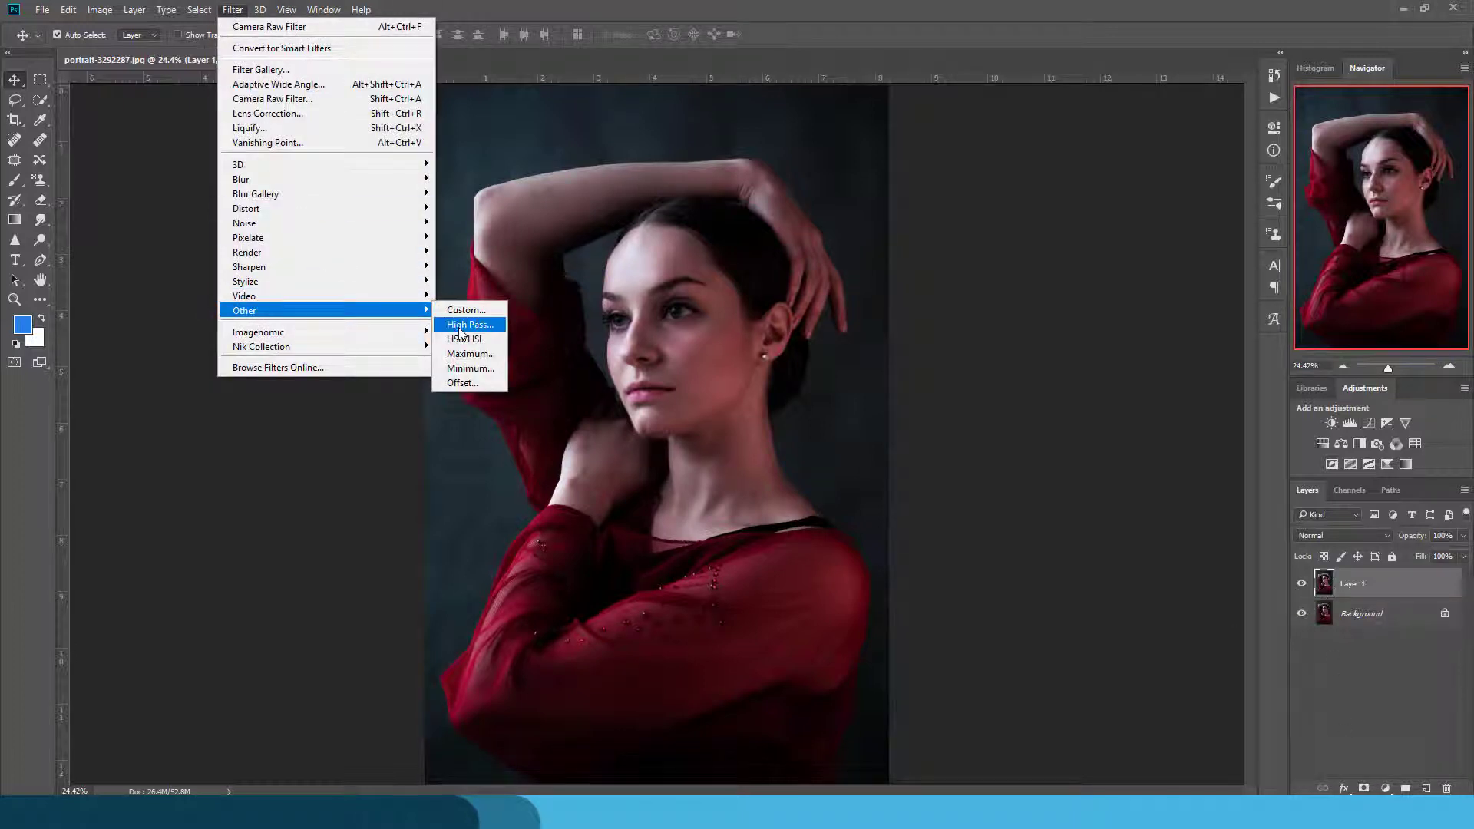
Apply Noiseware's Portrait preset (Luminance 78%, Color 89%) after checking the face preview
{"action": "left_click", "coordinate": [437, 338]}
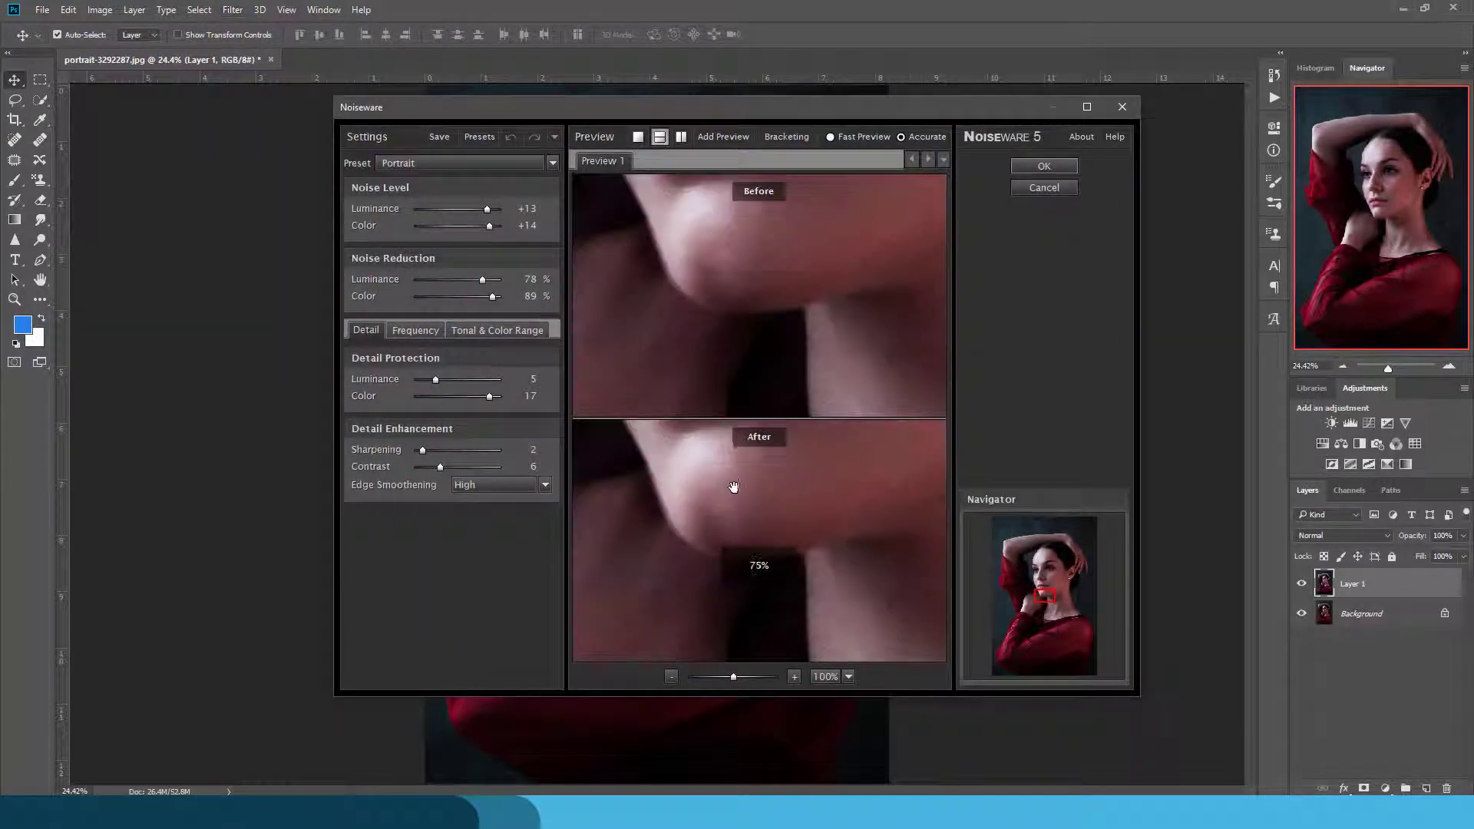
{"action": "left_click_drag", "start_coordinate": [734, 487], "coordinate": [697, 564]}
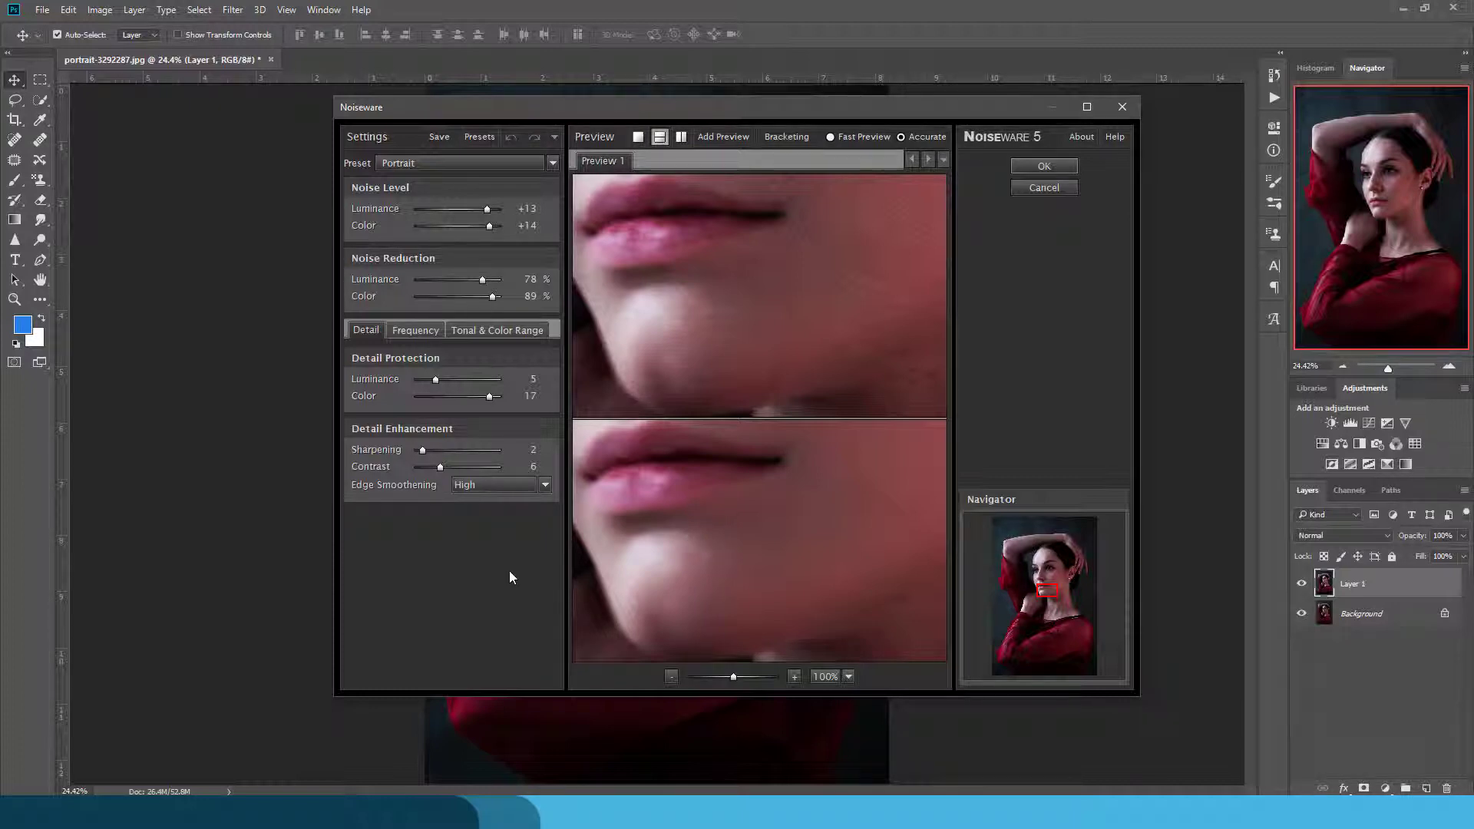
{"action": "left_click", "coordinate": [670, 564], "text": "alt"}
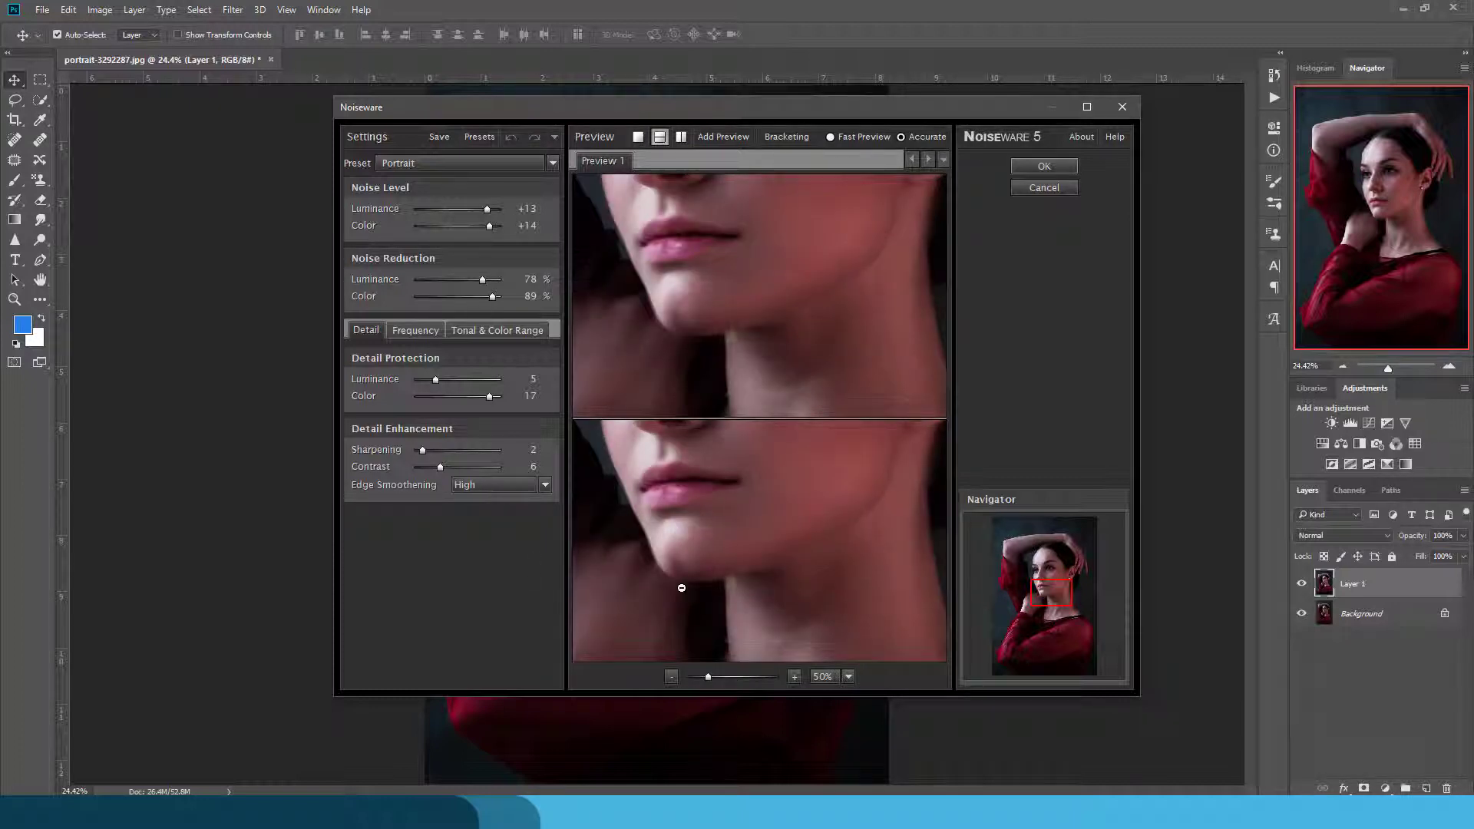
{"action": "left_click", "coordinate": [677, 577], "text": "alt"}
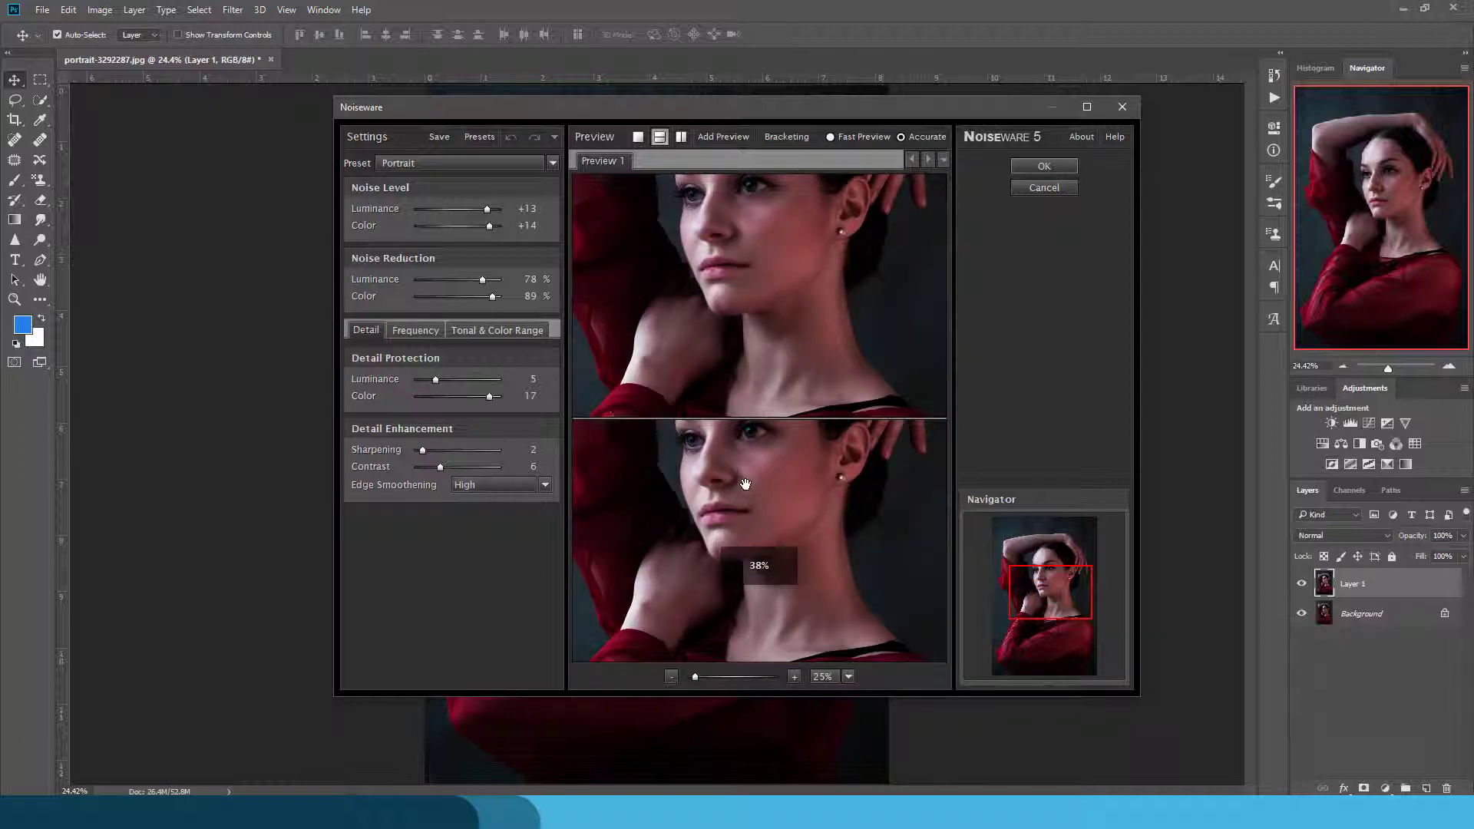
{"action": "left_click_drag", "start_coordinate": [719, 486], "coordinate": [703, 516]}
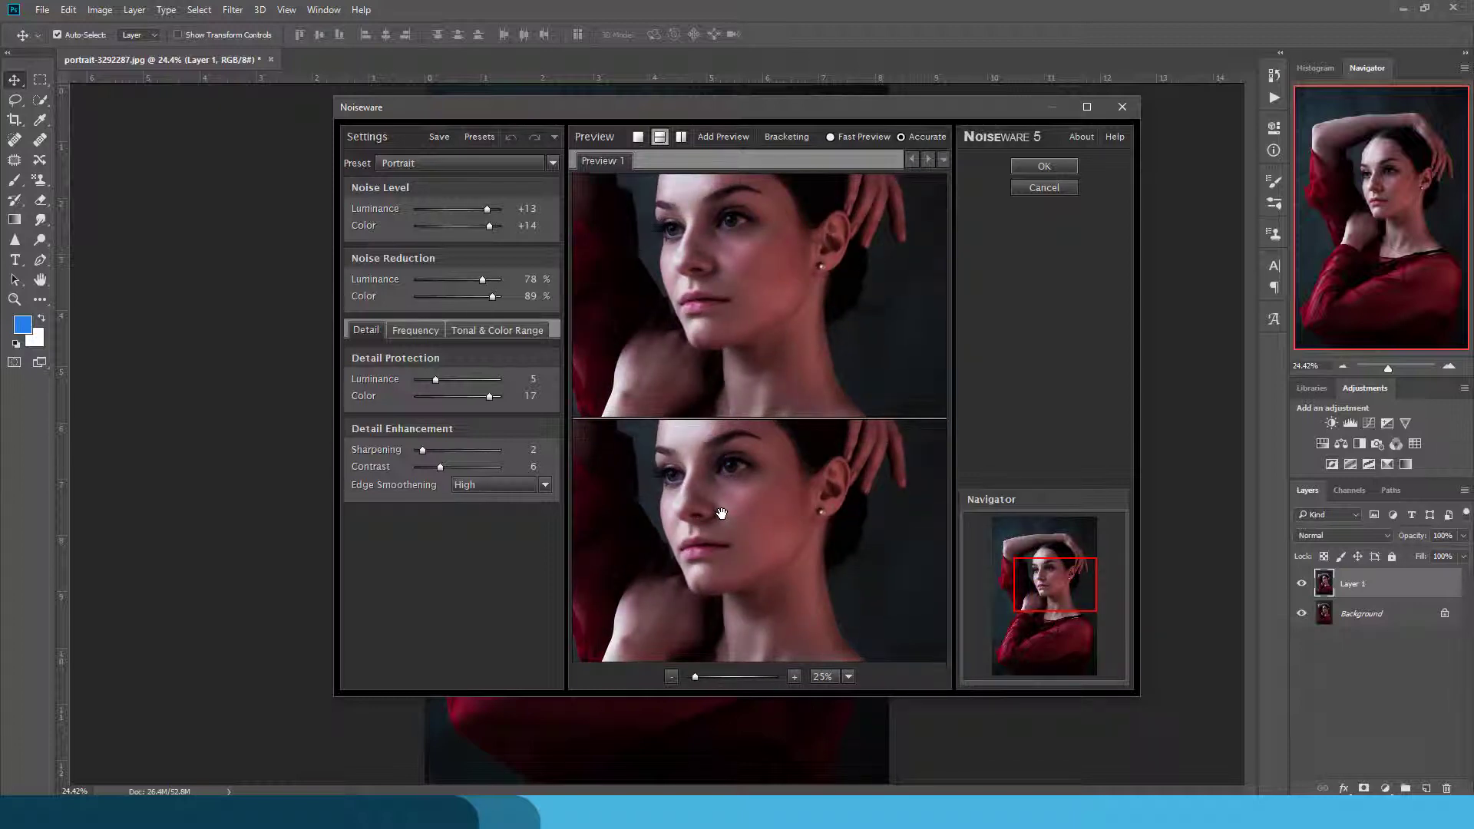
{"action": "left_click", "coordinate": [721, 512], "text": "ctrl"}
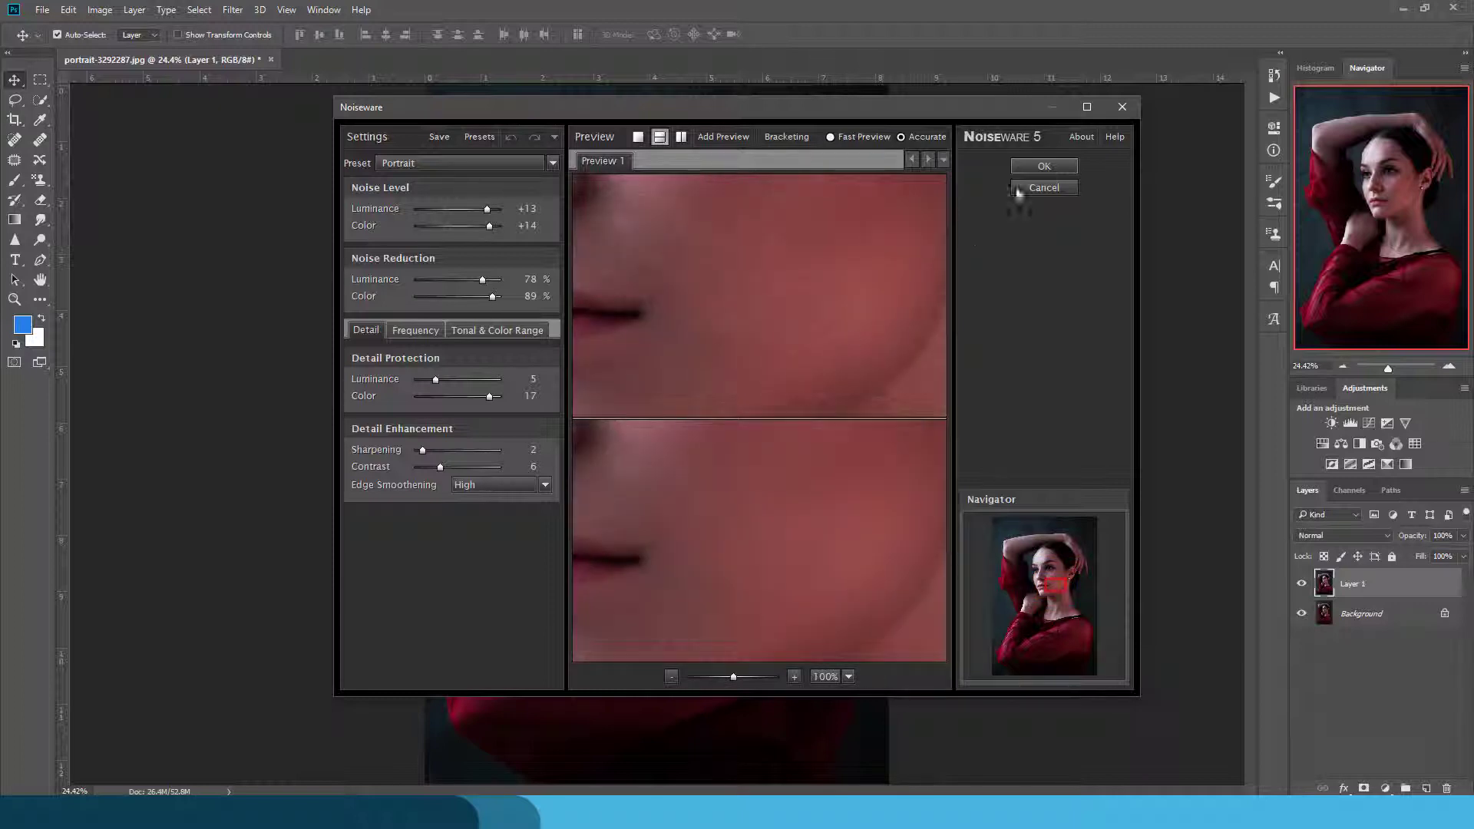
{"action": "left_click", "coordinate": [1035, 167]}
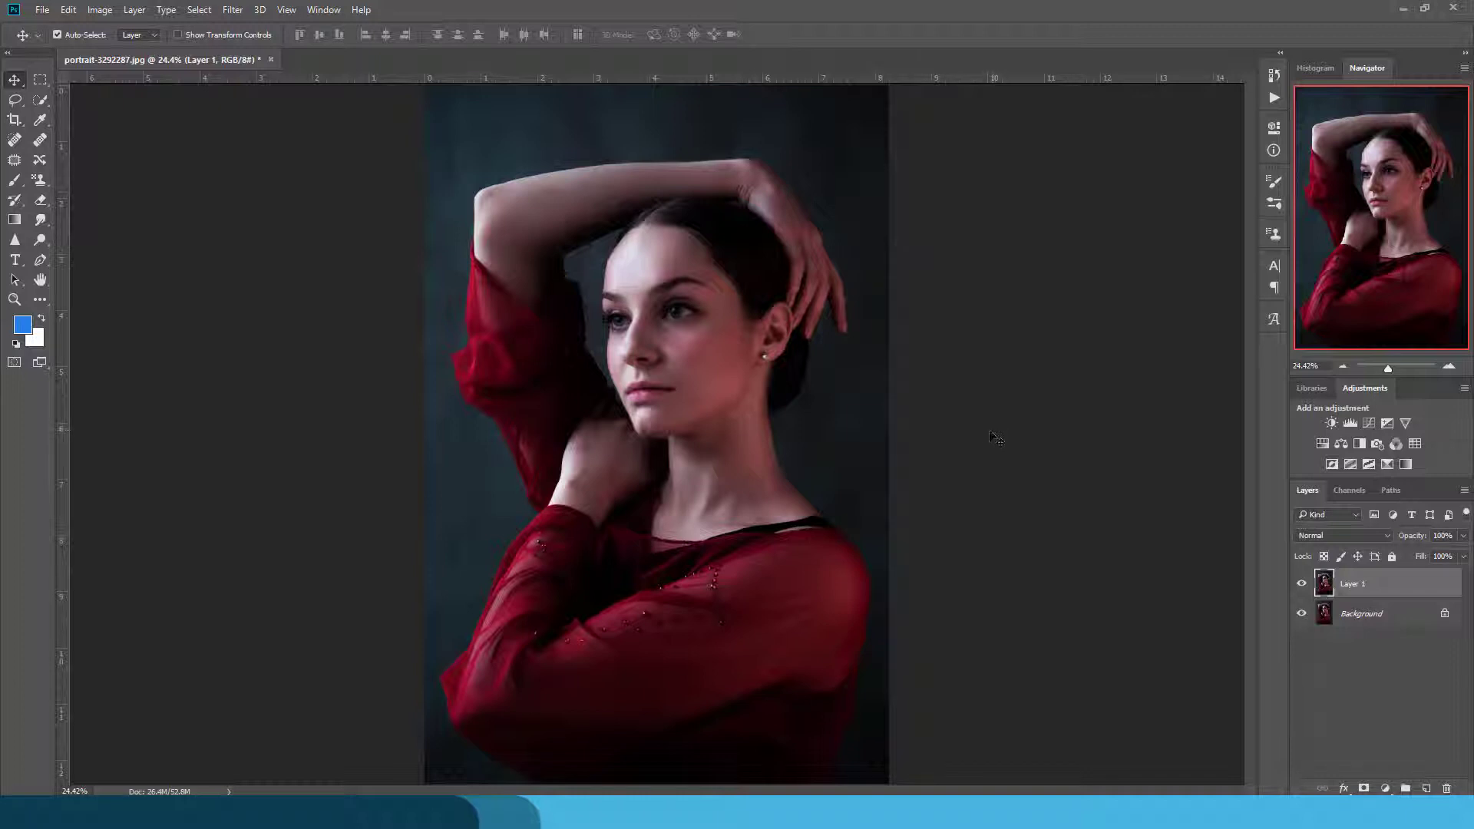
Add a Levels layer with Blue output tightened to 10–232 at 25% opacity
{"action": "left_click", "coordinate": [1385, 788]}
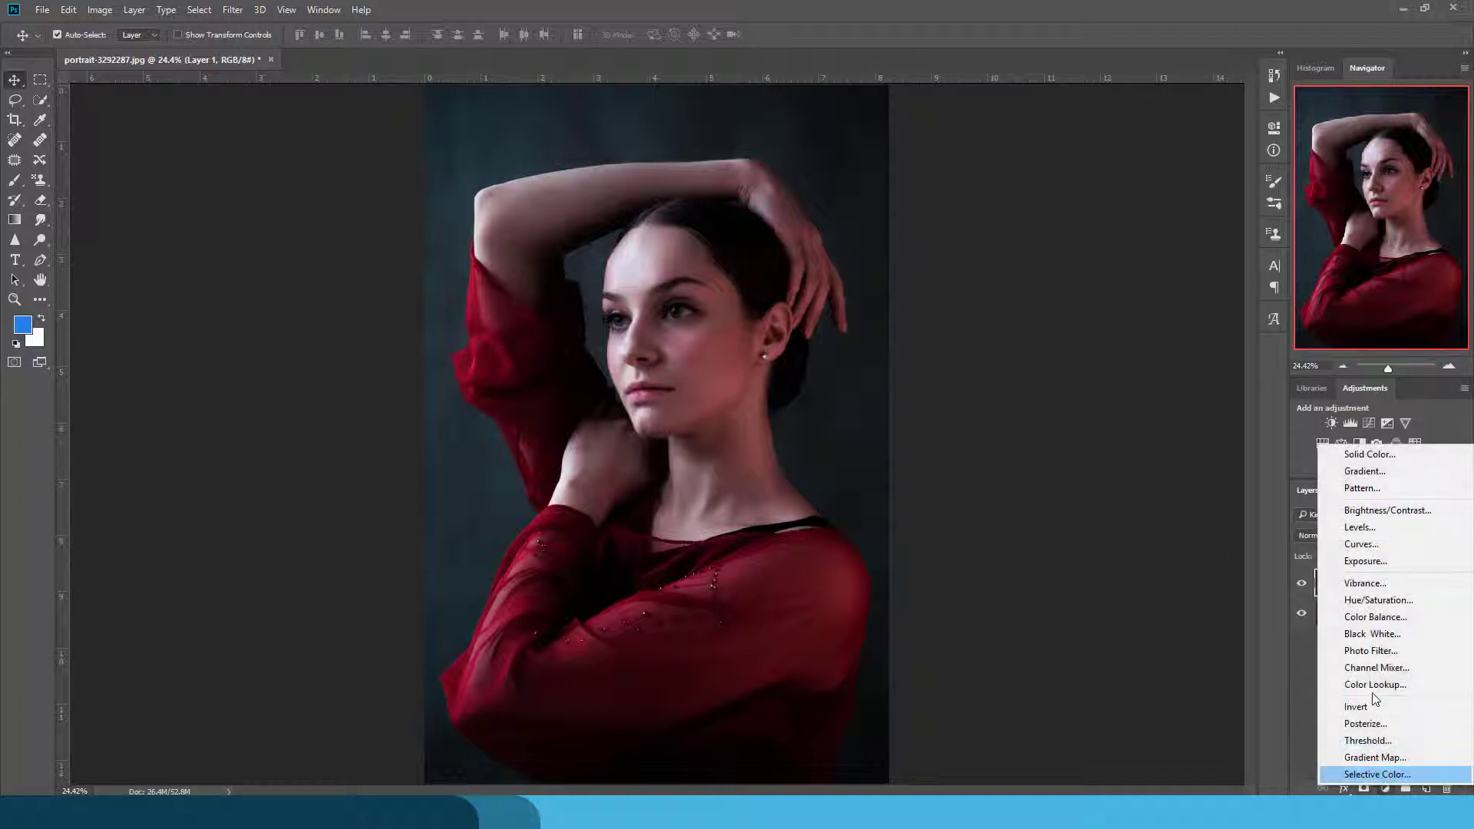
{"action": "left_click", "coordinate": [1354, 526]}
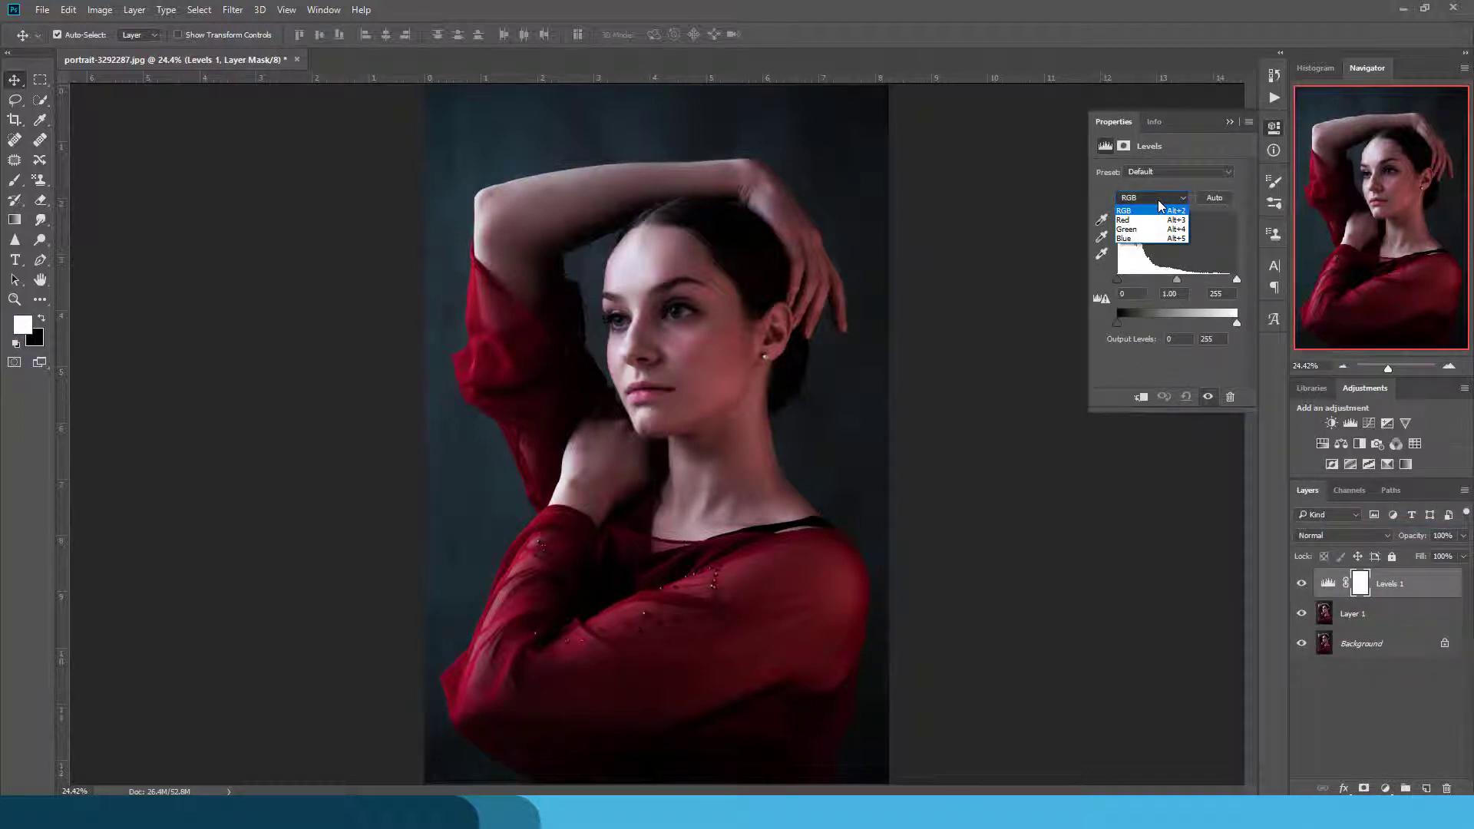
{"action": "left_click", "coordinate": [1122, 238]}
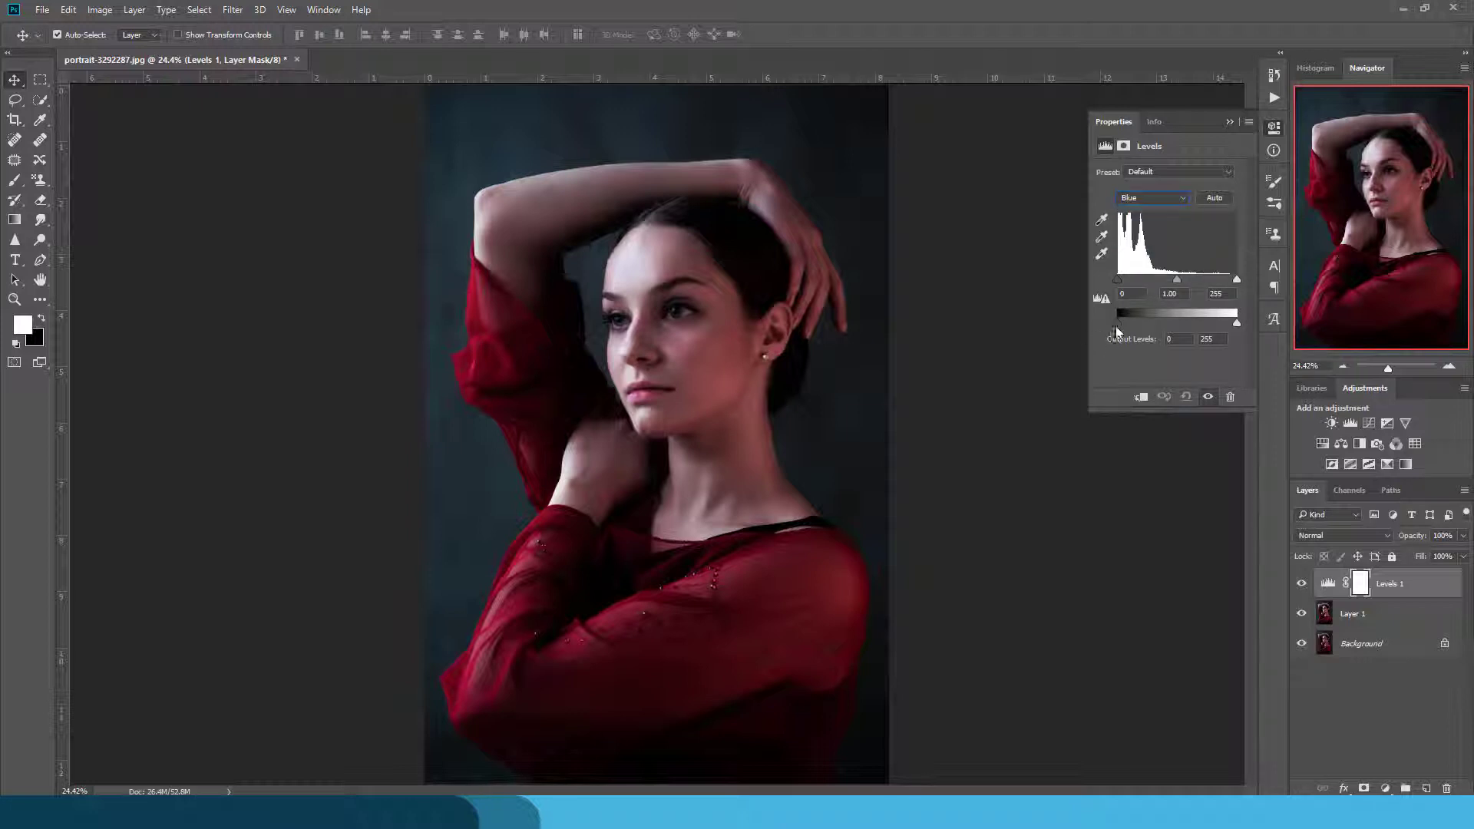
{"action": "left_click_drag", "start_coordinate": [1120, 326], "coordinate": [1122, 326]}
{"action": "left_click_drag", "start_coordinate": [1237, 326], "coordinate": [1224, 324]}
{"action": "type", "text": "33"}
{"action": "key", "text": "Return"}
{"action": "left_click_drag", "start_coordinate": [1399, 536], "coordinate": [1399, 537]}
Duplicate the Levels layer as a Soft Light copy at 18% opacity
{"action": "key", "text": "ctrl+j"}
{"action": "left_click", "coordinate": [1343, 535]}
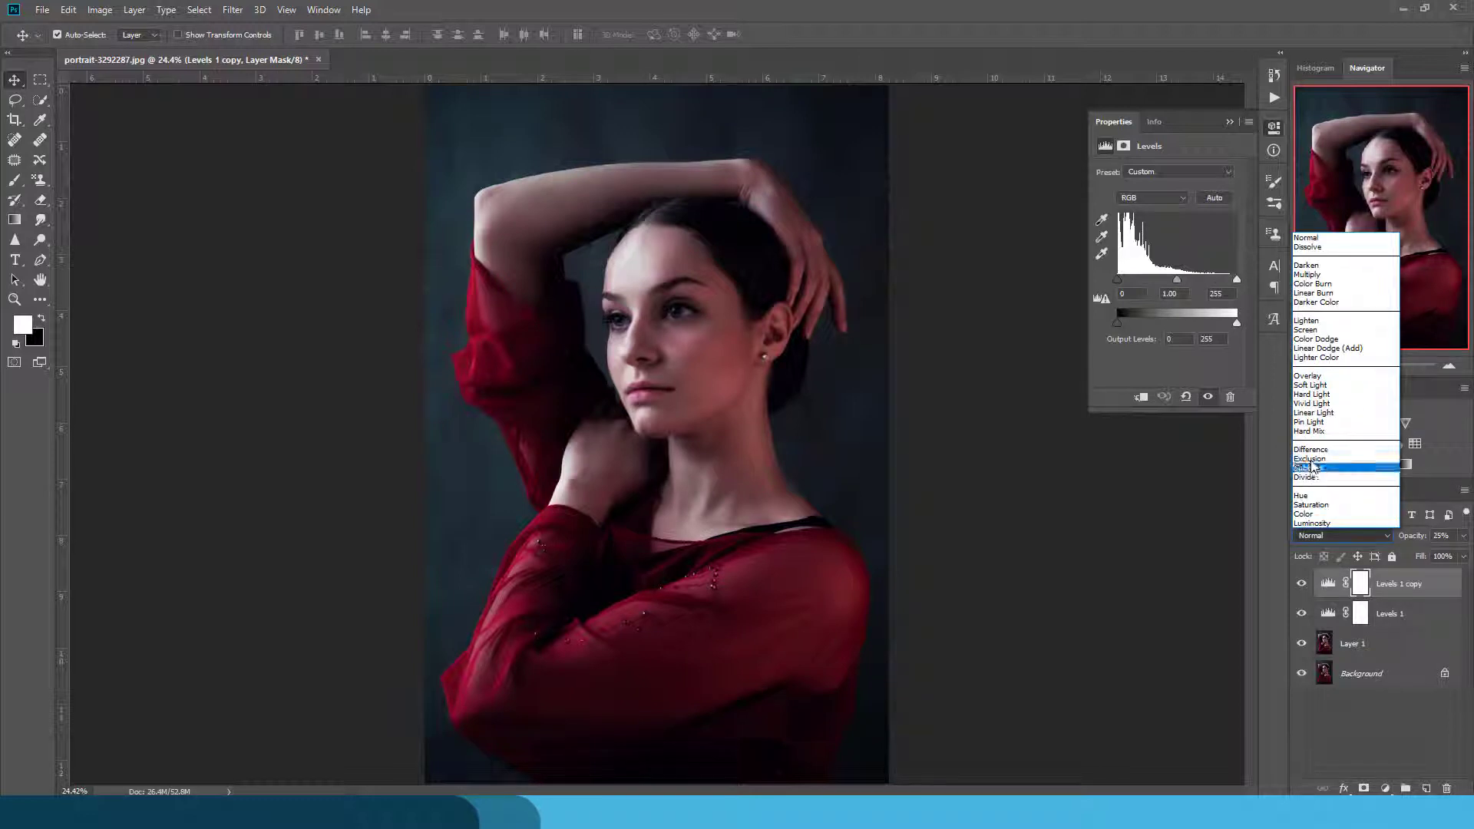
{"action": "left_click", "coordinate": [1339, 390]}
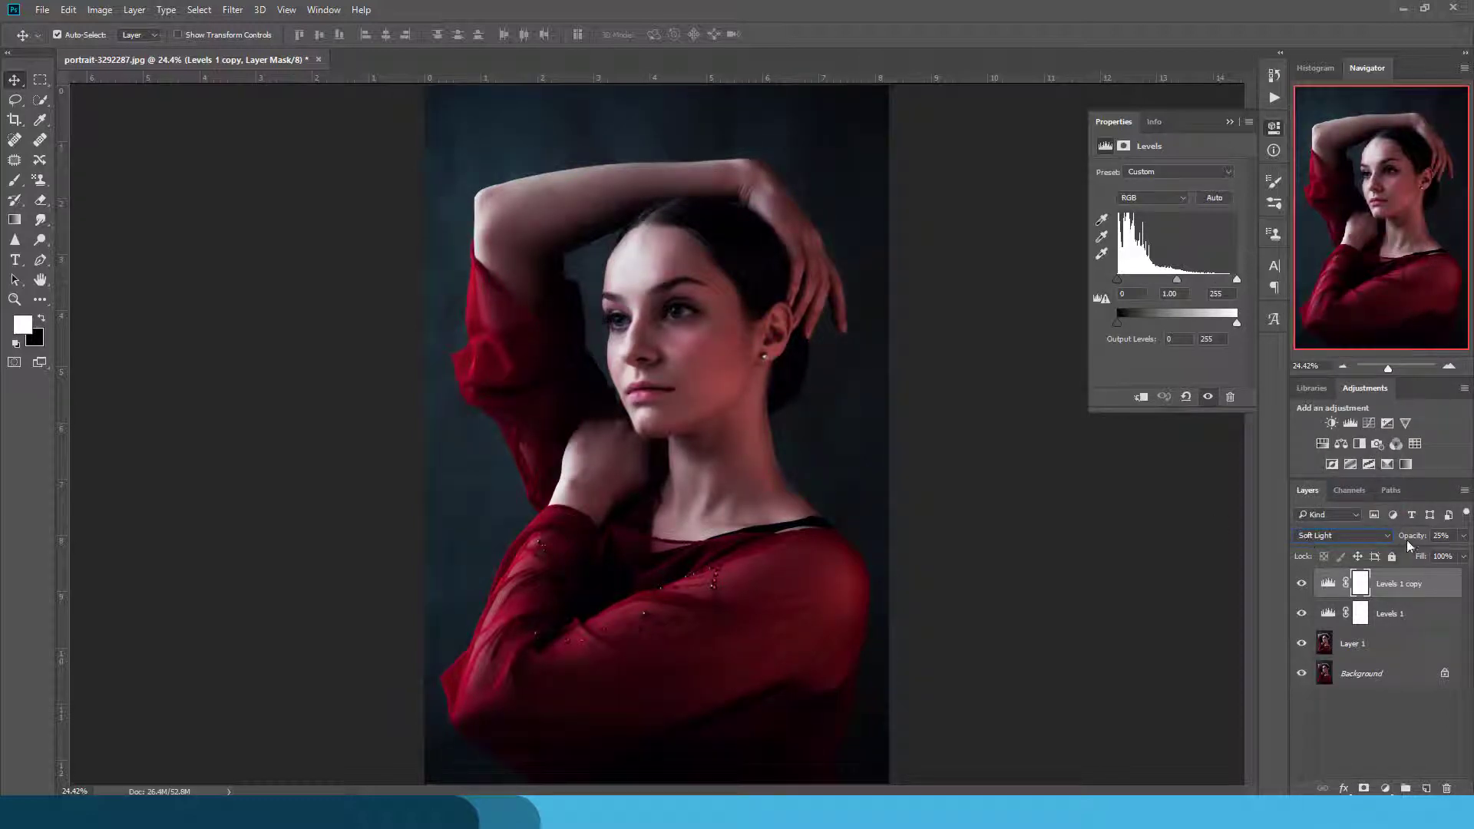
{"action": "left_click", "coordinate": [1442, 535]}
{"action": "type", "text": "100"}
{"action": "key", "text": "Return"}
{"action": "type", "text": "30"}
{"action": "key", "text": "Return"}
{"action": "key", "text": "shift+Tab"}
Add a Color Fill layer in dark olive #202108
{"action": "left_click", "coordinate": [1385, 788]}
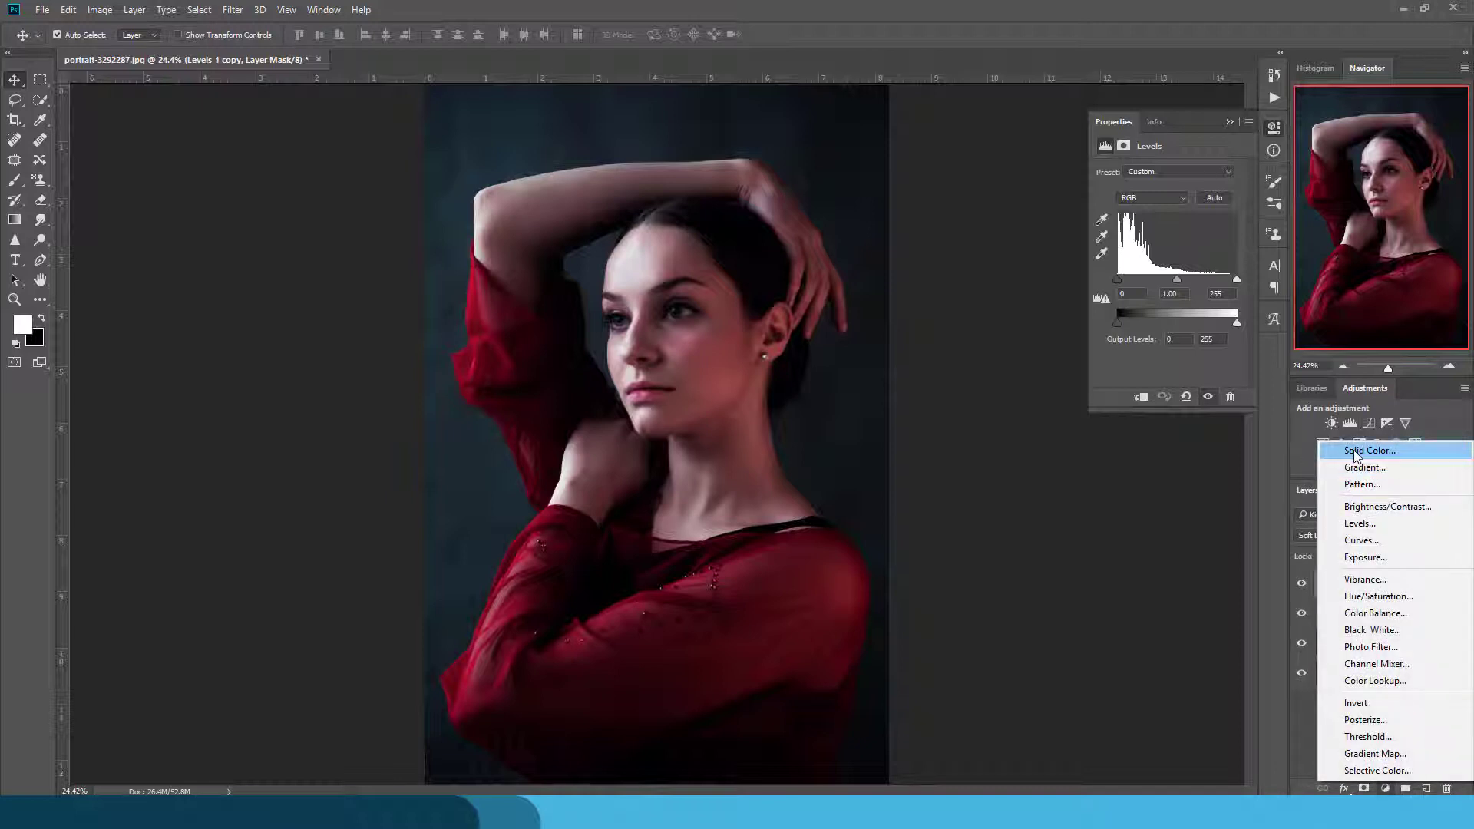
{"action": "left_click", "coordinate": [1355, 456]}
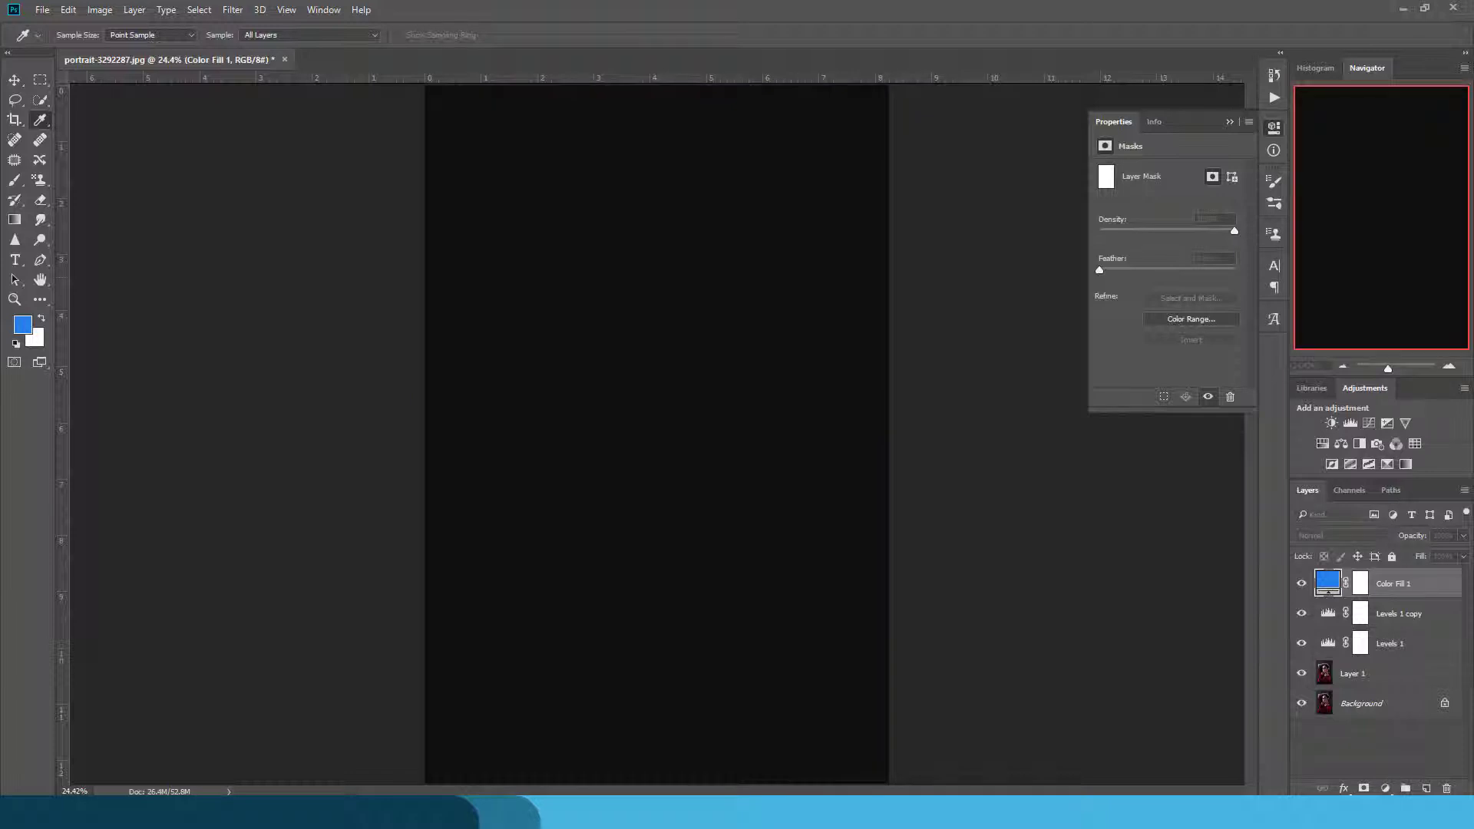
{"action": "left_click", "coordinate": [506, 553]}
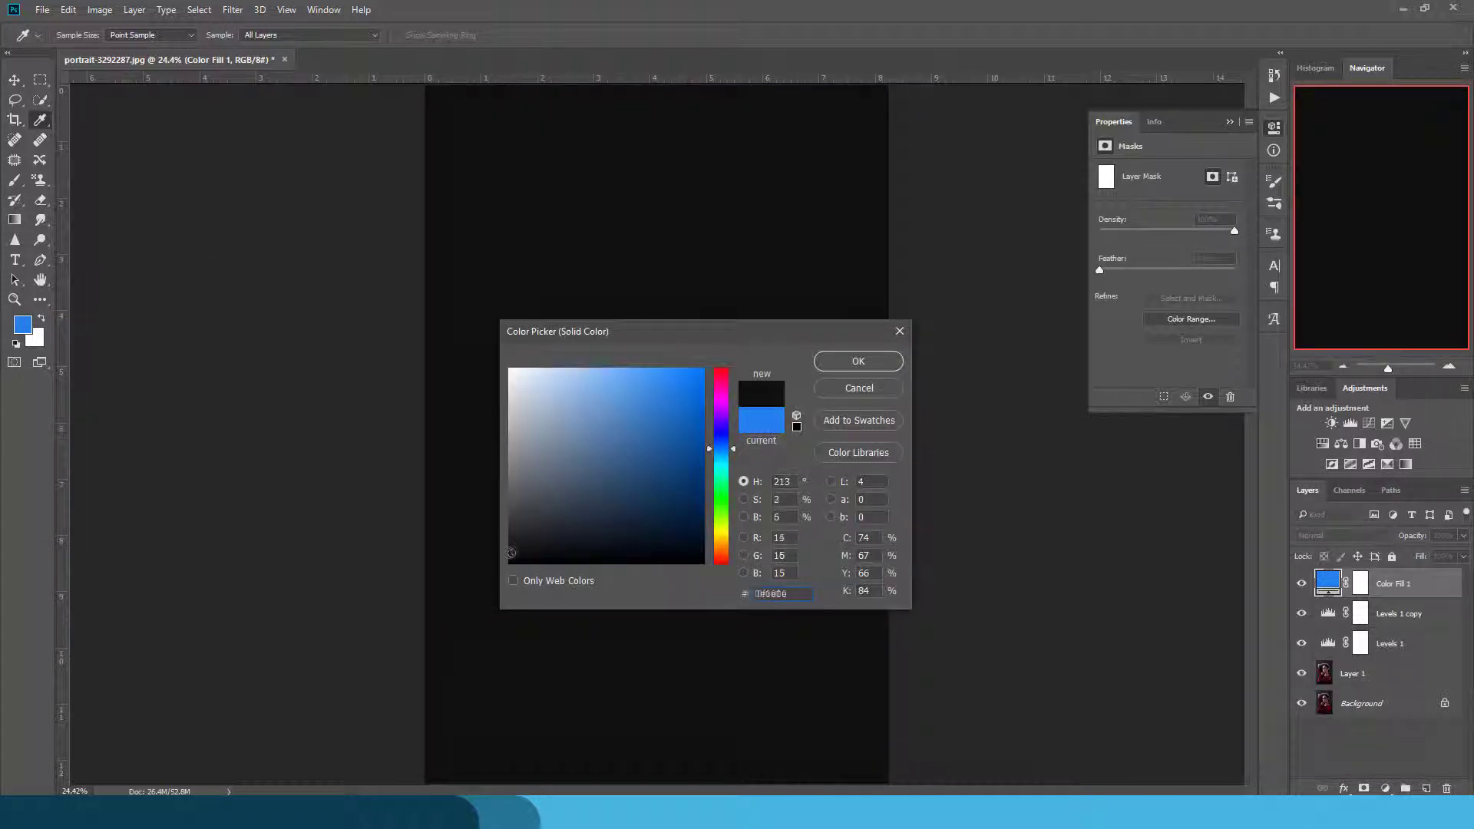
{"action": "left_click", "coordinate": [721, 530]}
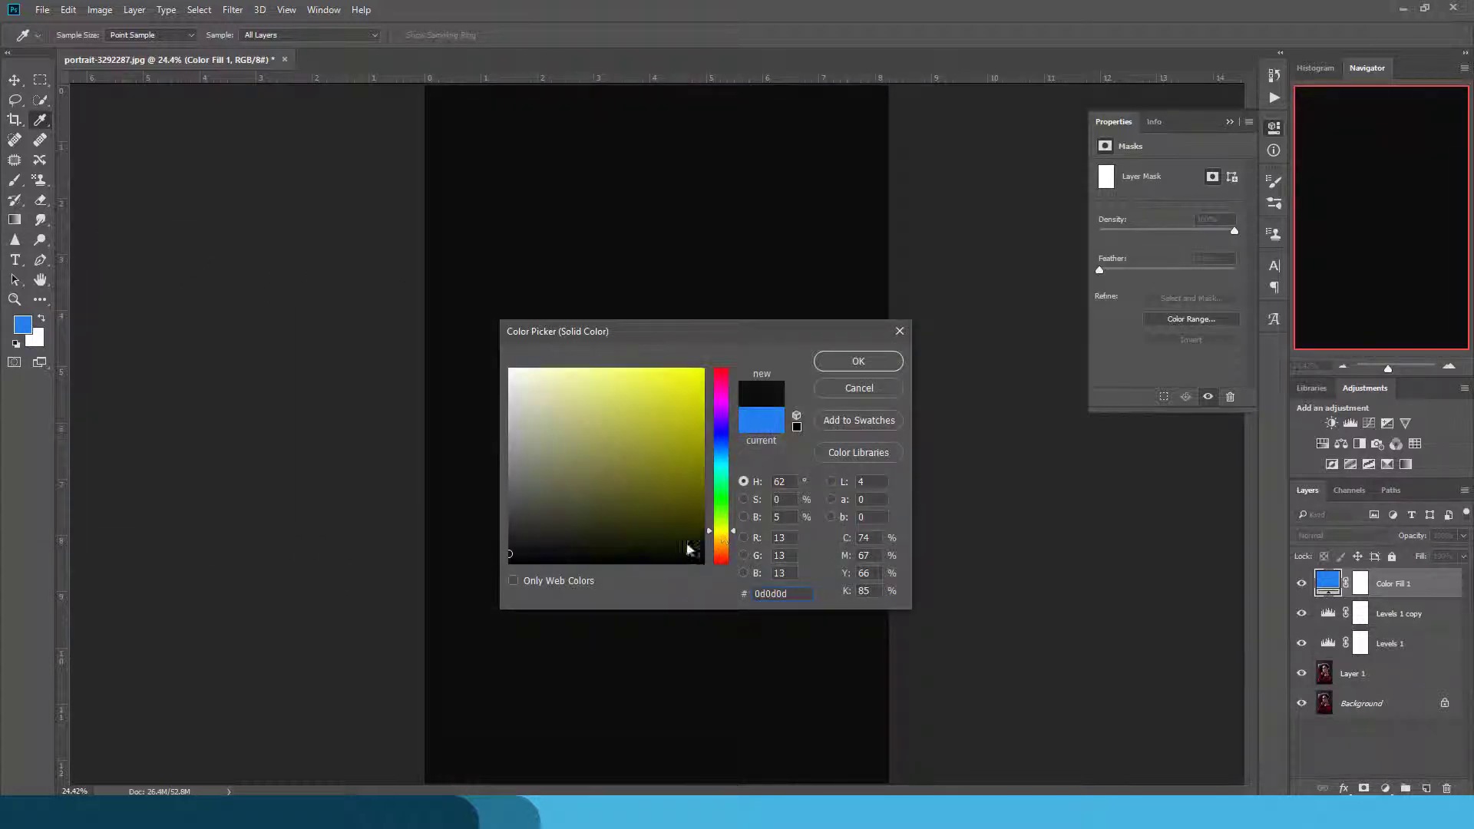
{"action": "left_click", "coordinate": [649, 539]}
{"action": "left_click_drag", "start_coordinate": [650, 537], "coordinate": [659, 538]}
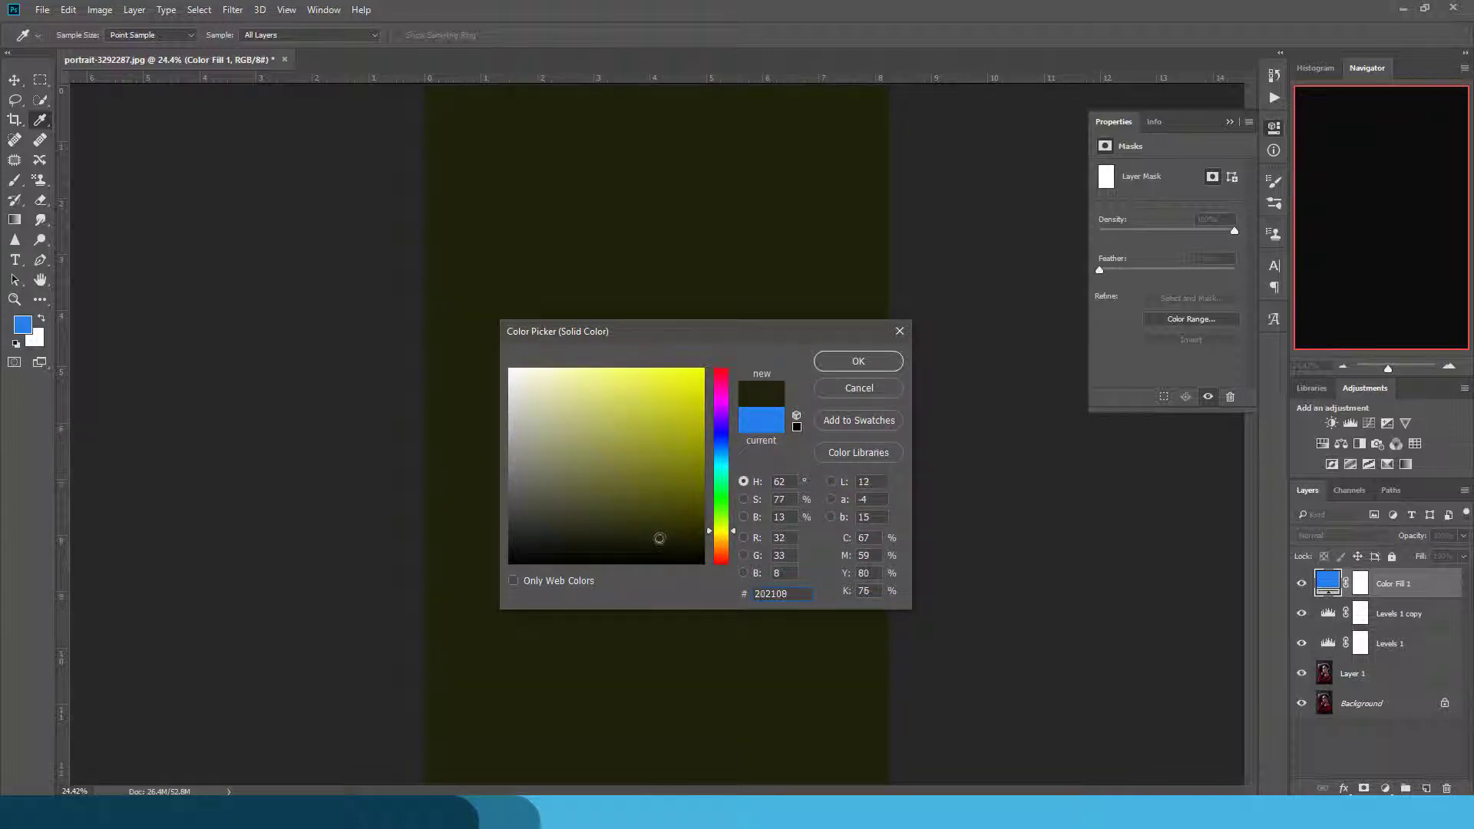
{"action": "left_click", "coordinate": [858, 361]}
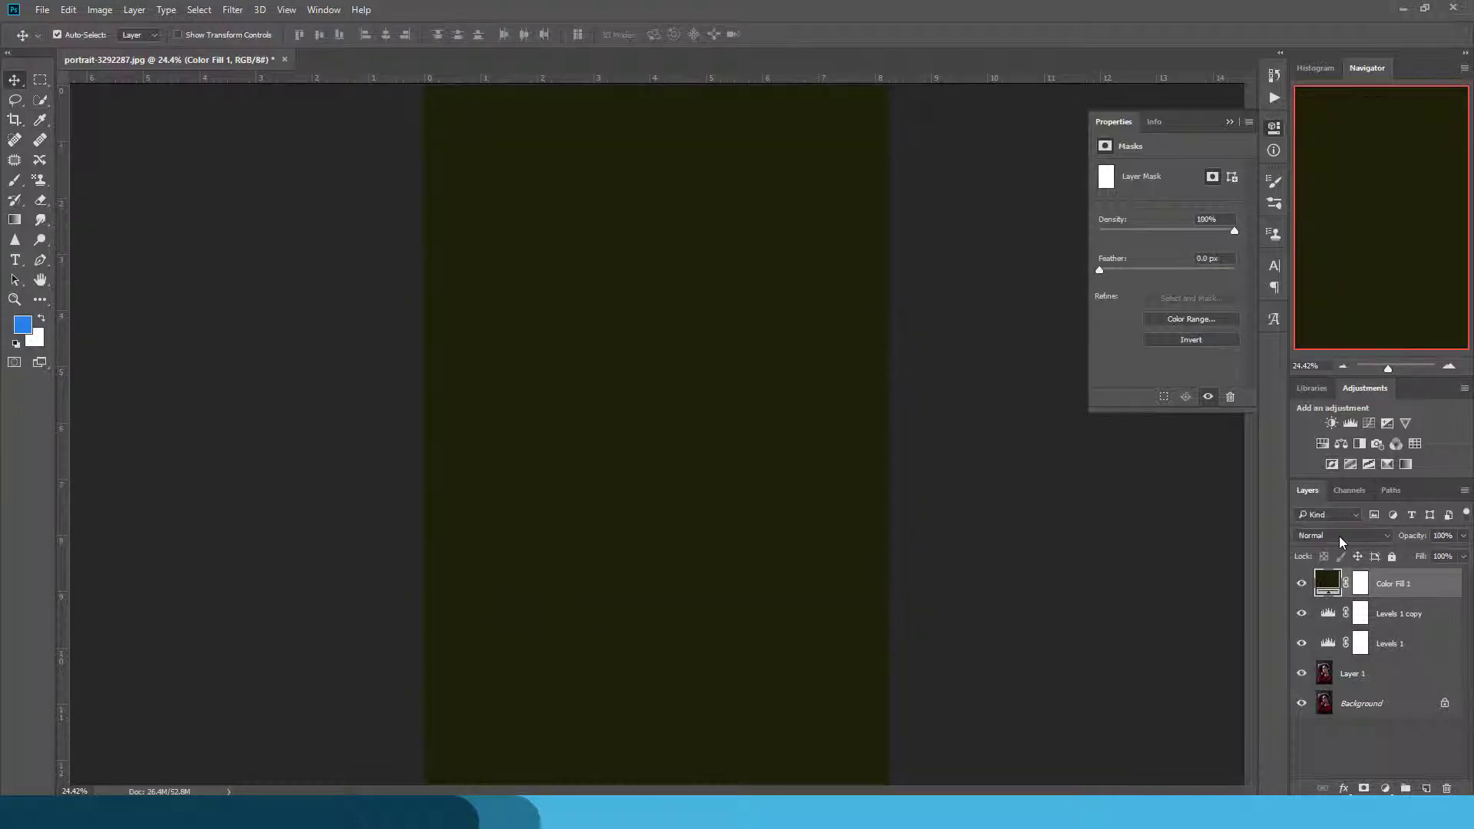
Blend Color Fill 1 in Color mode at 10% opacity and zoom into the face
{"action": "left_click", "coordinate": [1342, 537]}
{"action": "left_click", "coordinate": [1343, 514]}
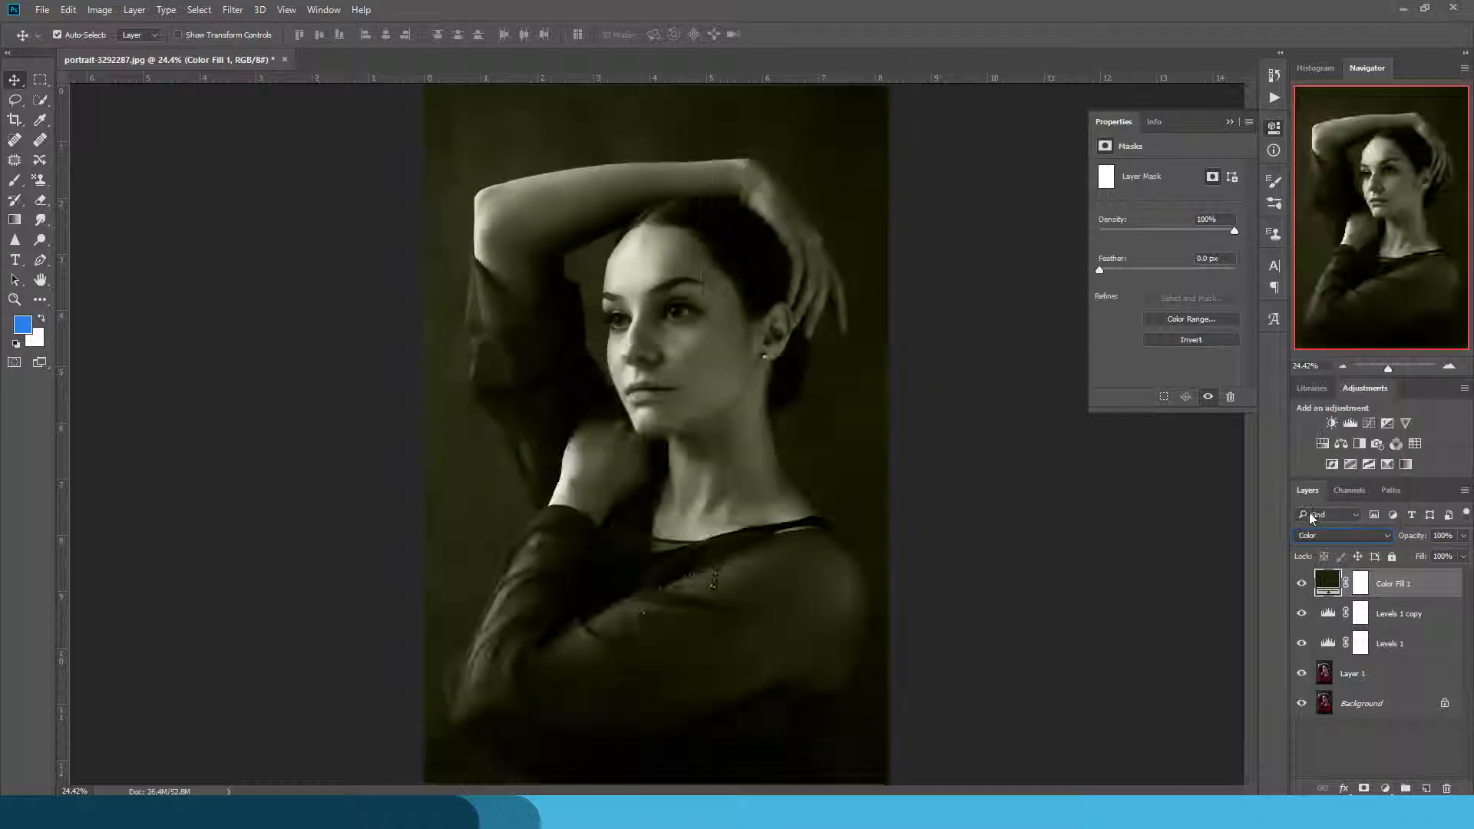
{"action": "left_click", "coordinate": [1441, 535]}
{"action": "type", "text": "0"}
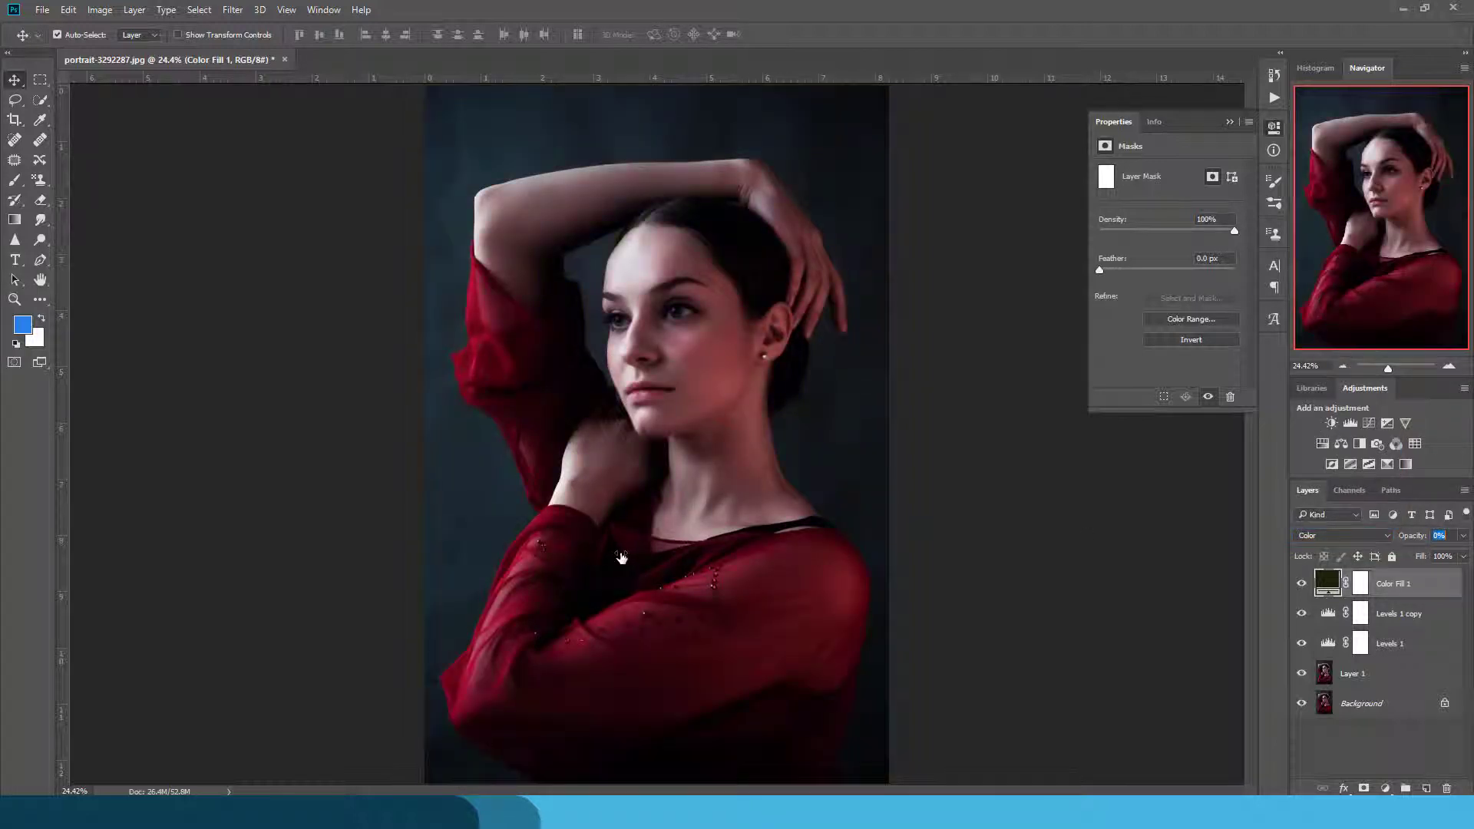
{"action": "key", "text": "Return"}
{"action": "left_click", "coordinate": [1303, 584]}
{"action": "key", "text": "ctrl+plus"}
{"action": "key", "text": "ctrl+plus"}
{"action": "key", "text": "ctrl+plus"}
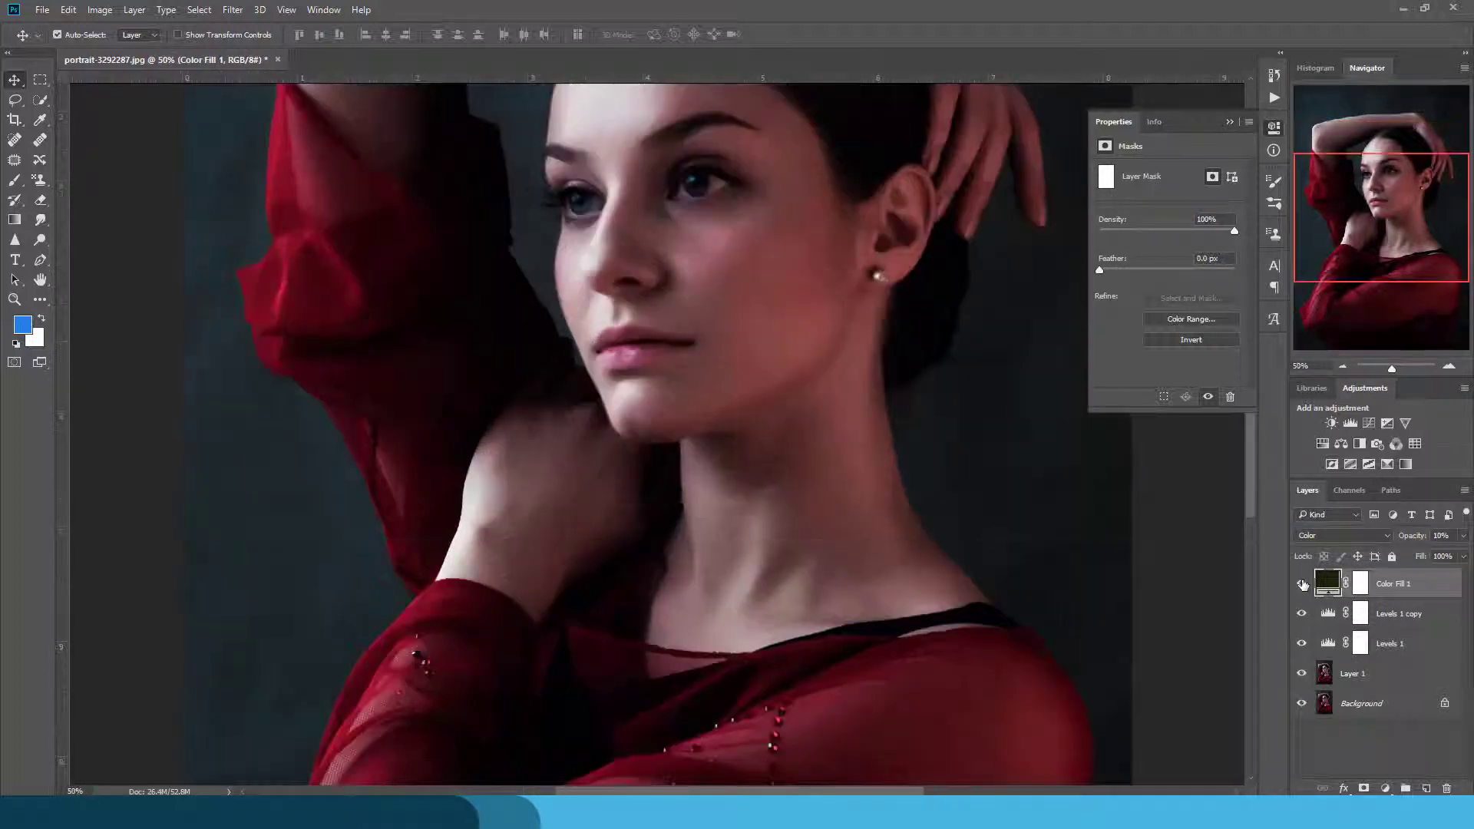
Raise the olive tint to 11%, then duplicate it and recolour the copy green (#41ad60)
{"action": "left_click", "coordinate": [1302, 585]}
{"action": "left_click_drag", "start_coordinate": [1400, 540], "coordinate": [1401, 541]}
{"action": "key", "text": "ctrl+j"}
{"action": "double_click", "coordinate": [1330, 585]}
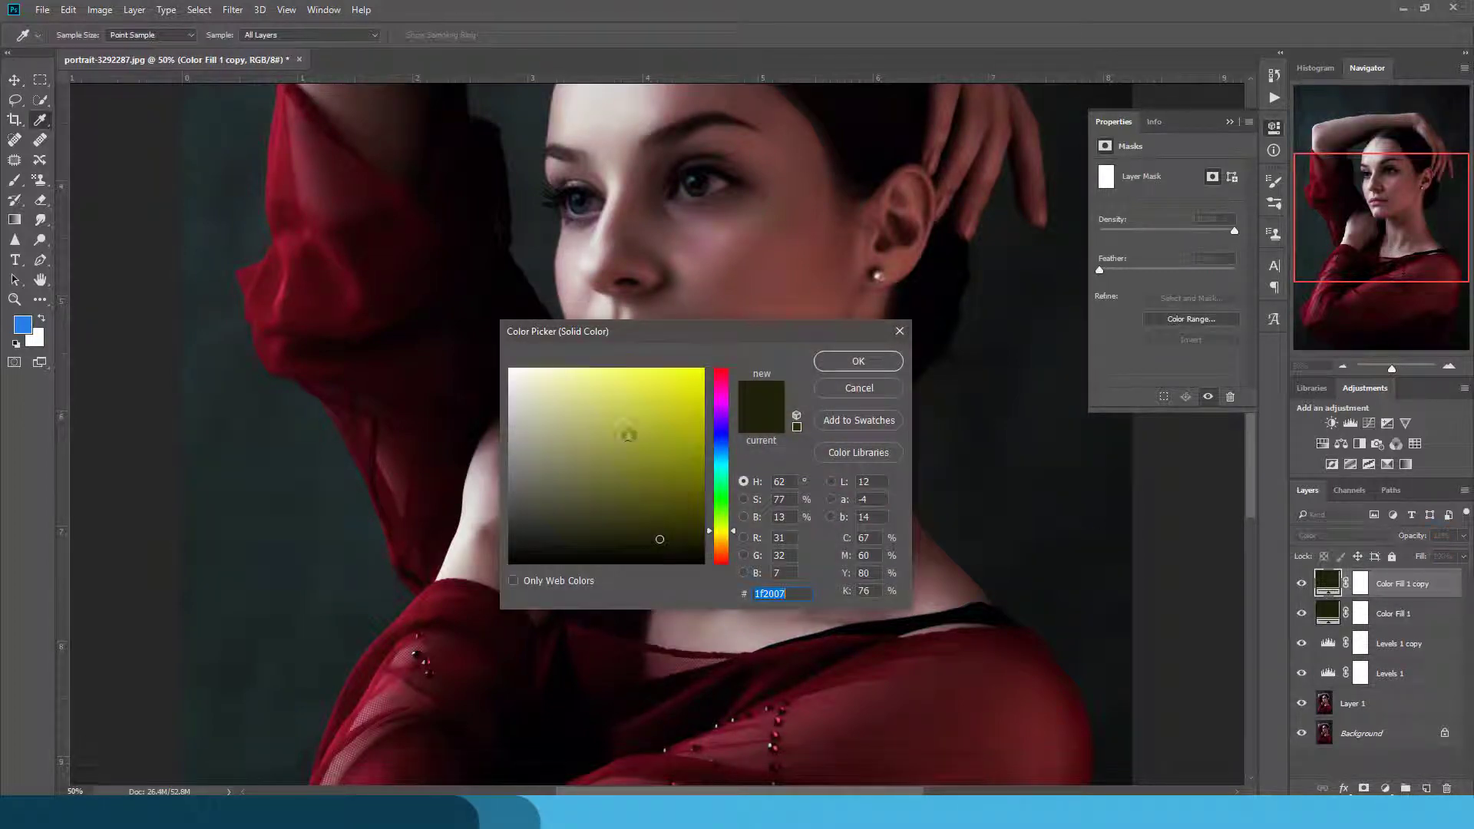
{"action": "left_click", "coordinate": [630, 431]}
{"action": "left_click_drag", "start_coordinate": [720, 506], "coordinate": [720, 491]}
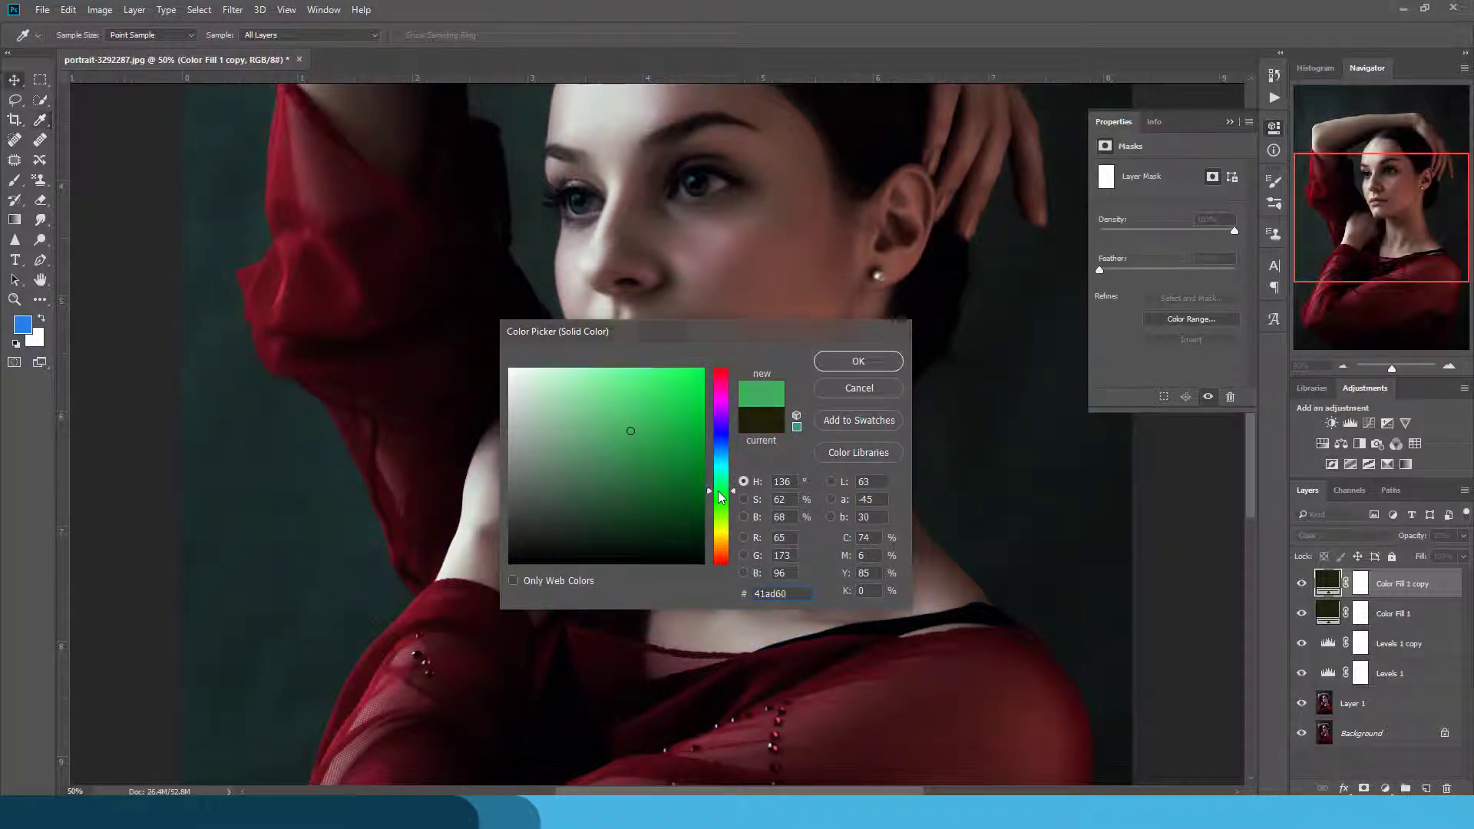
{"action": "key", "text": "Return"}
Drop the green copy's opacity to 2% and toggle its visibility to compare
{"action": "key", "text": "ctrl+0"}
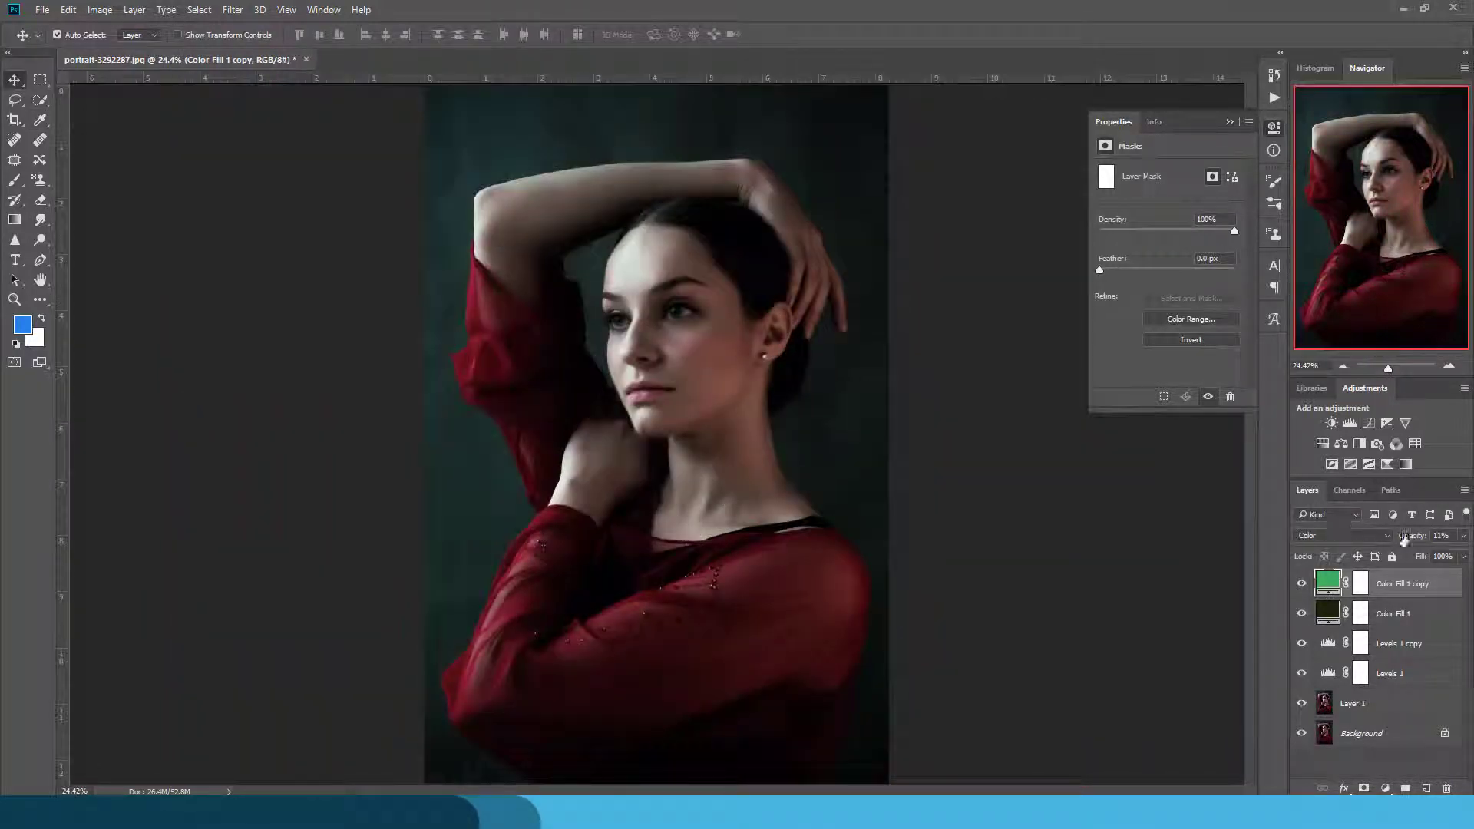
{"action": "left_click_drag", "start_coordinate": [1413, 535], "coordinate": [1151, 532]}
{"action": "left_click", "coordinate": [1300, 585]}
{"action": "left_click", "coordinate": [1301, 587]}
Add a new Solid Color fill layer in dark olive
{"action": "left_click", "coordinate": [1385, 788]}
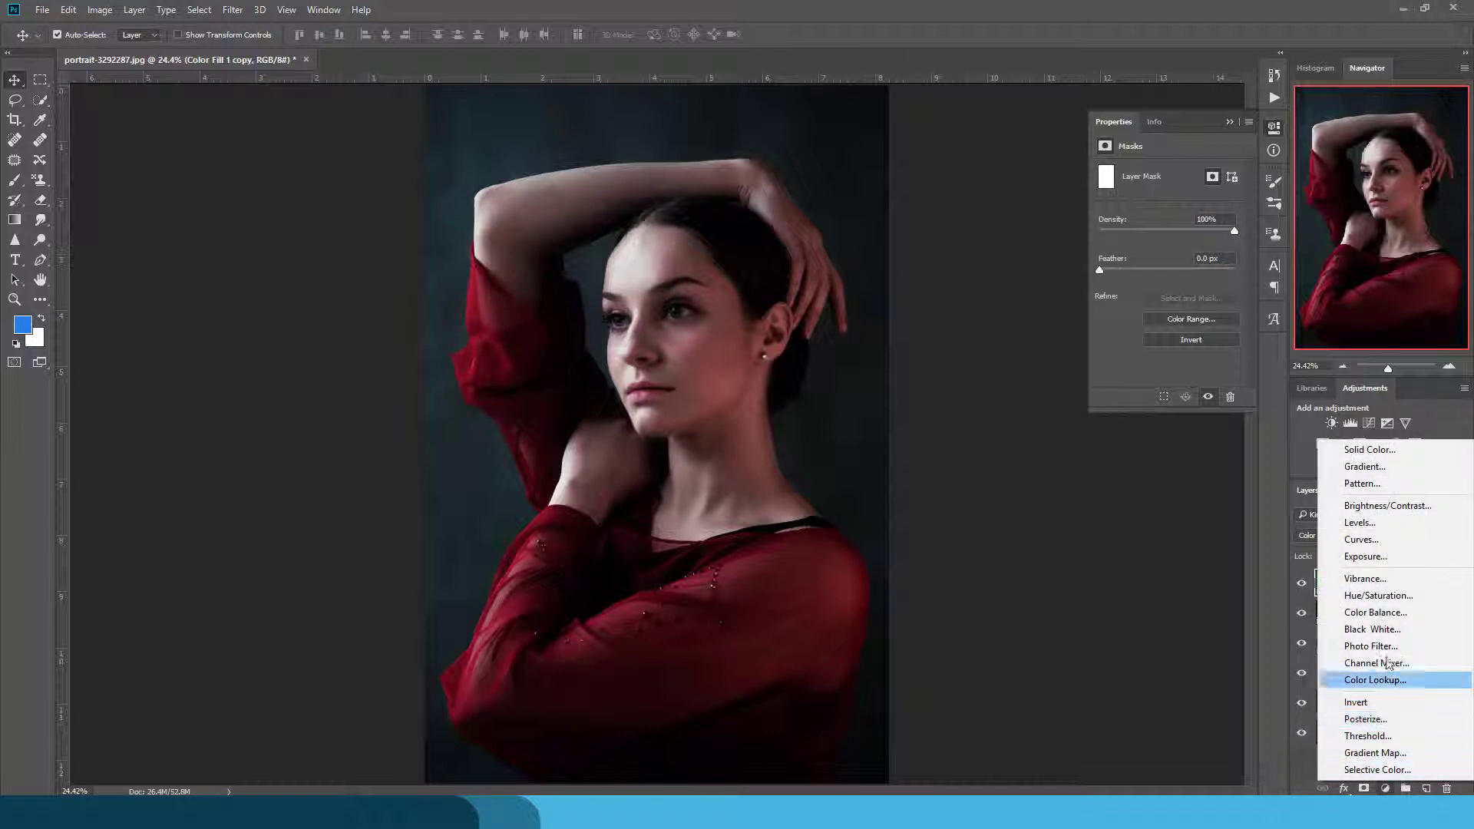
{"action": "left_click", "coordinate": [1369, 450]}
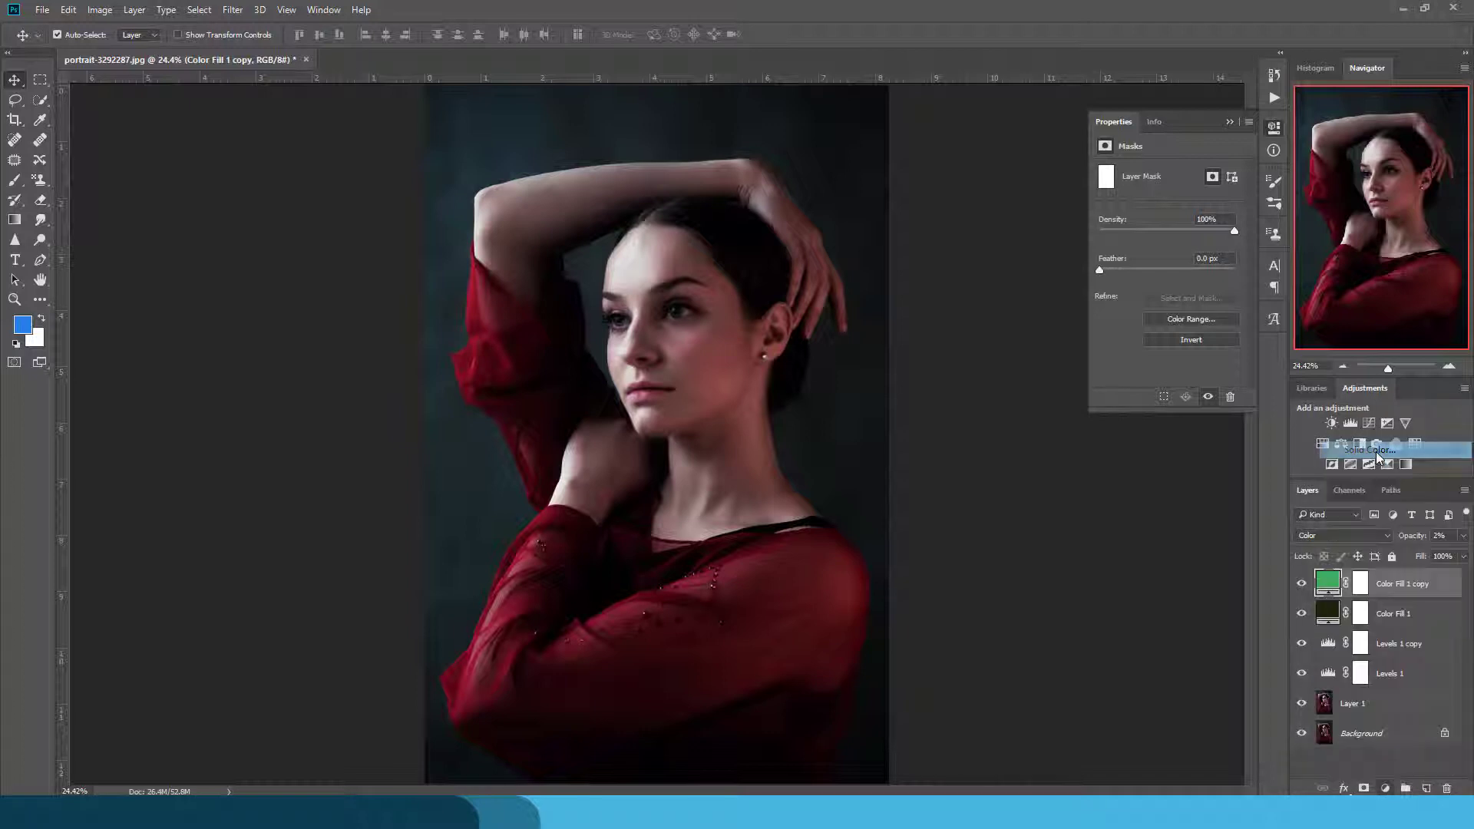
{"action": "left_click_drag", "start_coordinate": [720, 447], "coordinate": [718, 537]}
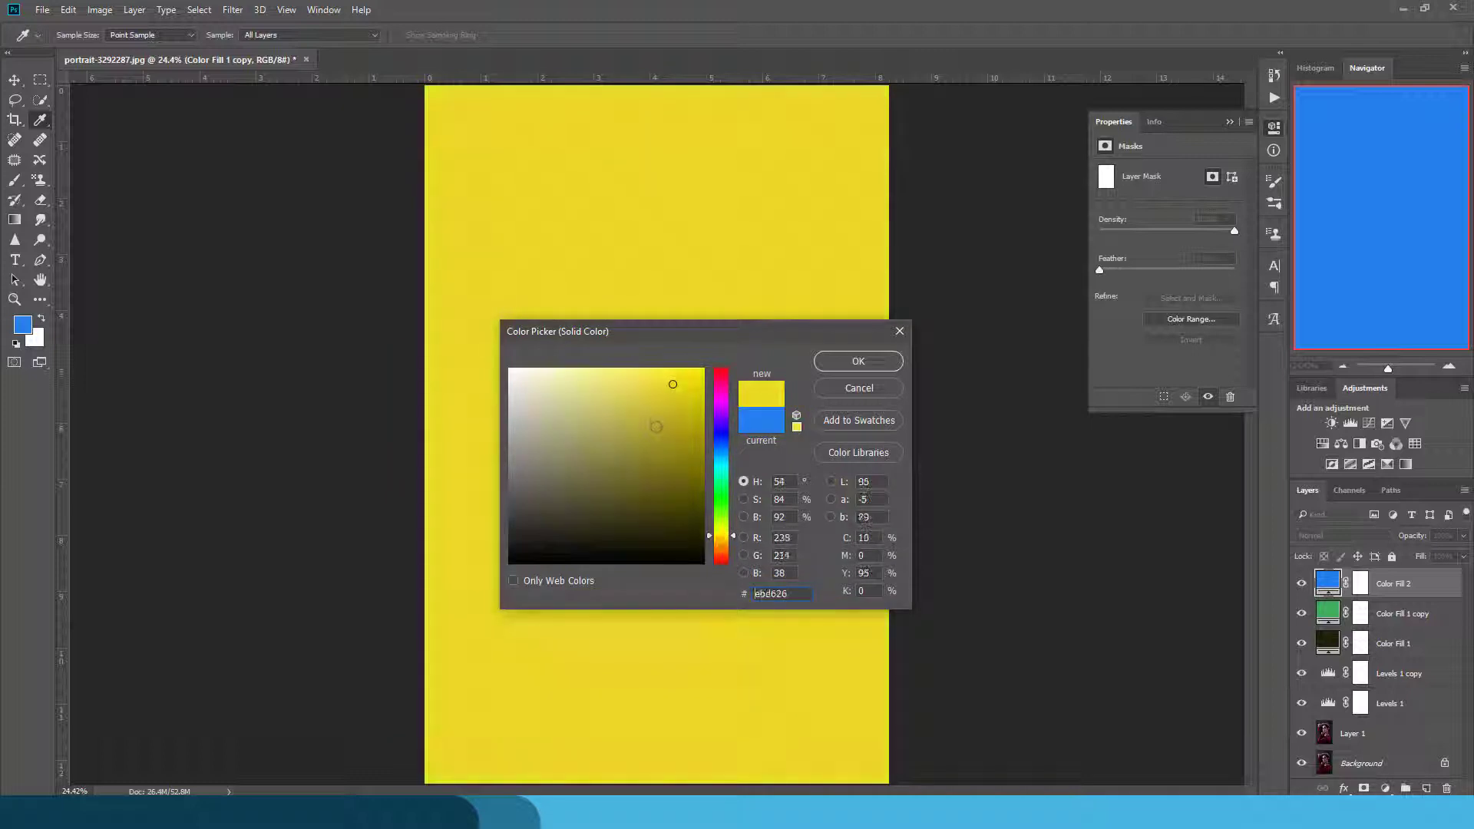
{"action": "left_click", "coordinate": [655, 494]}
{"action": "key", "text": "Return"}
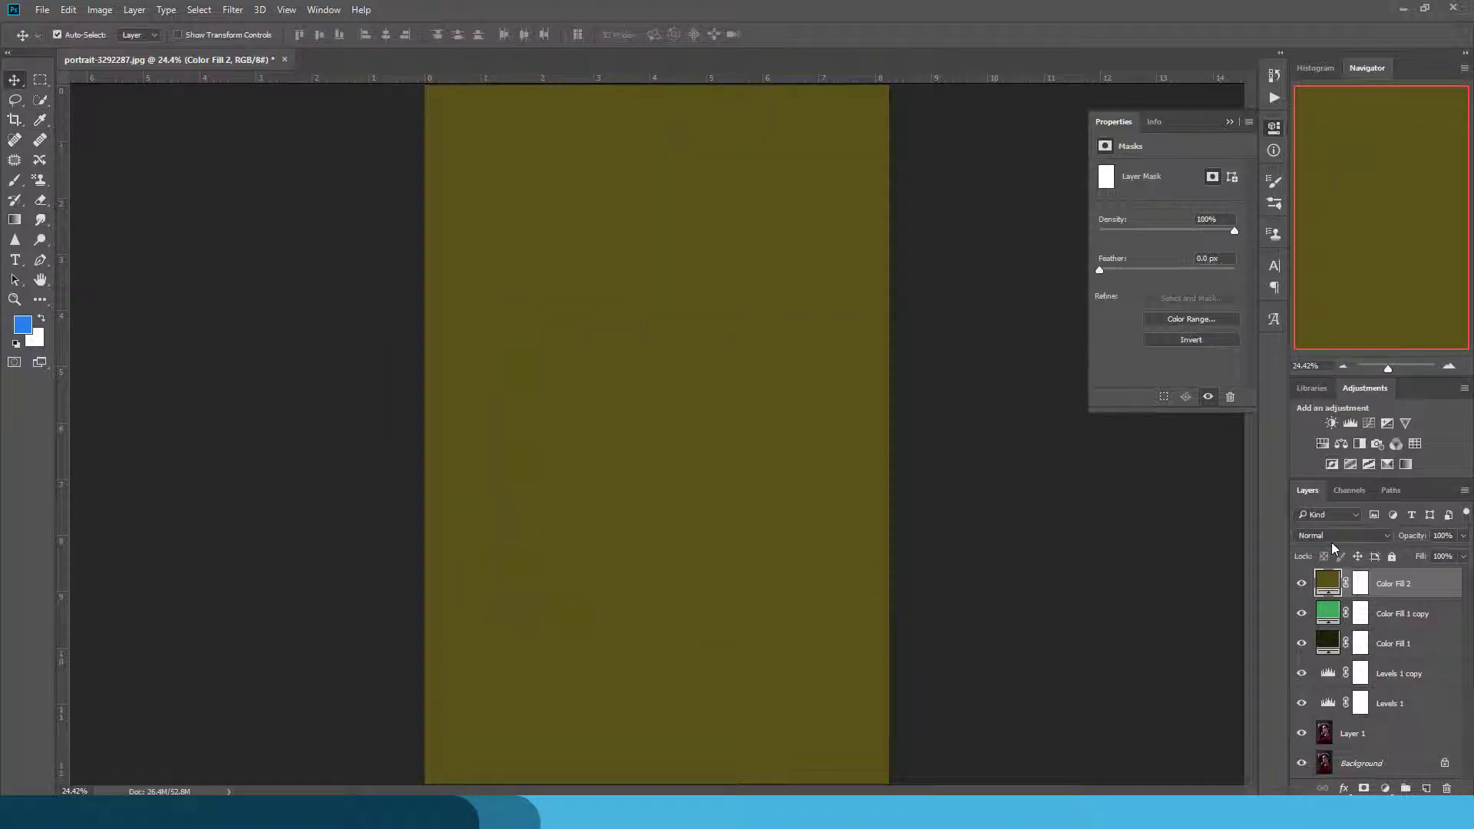
Blend Color Fill 2 as Soft Light at 7% opacity and compare it on and off
{"action": "left_click", "coordinate": [1336, 537]}
{"action": "left_click", "coordinate": [1313, 393]}
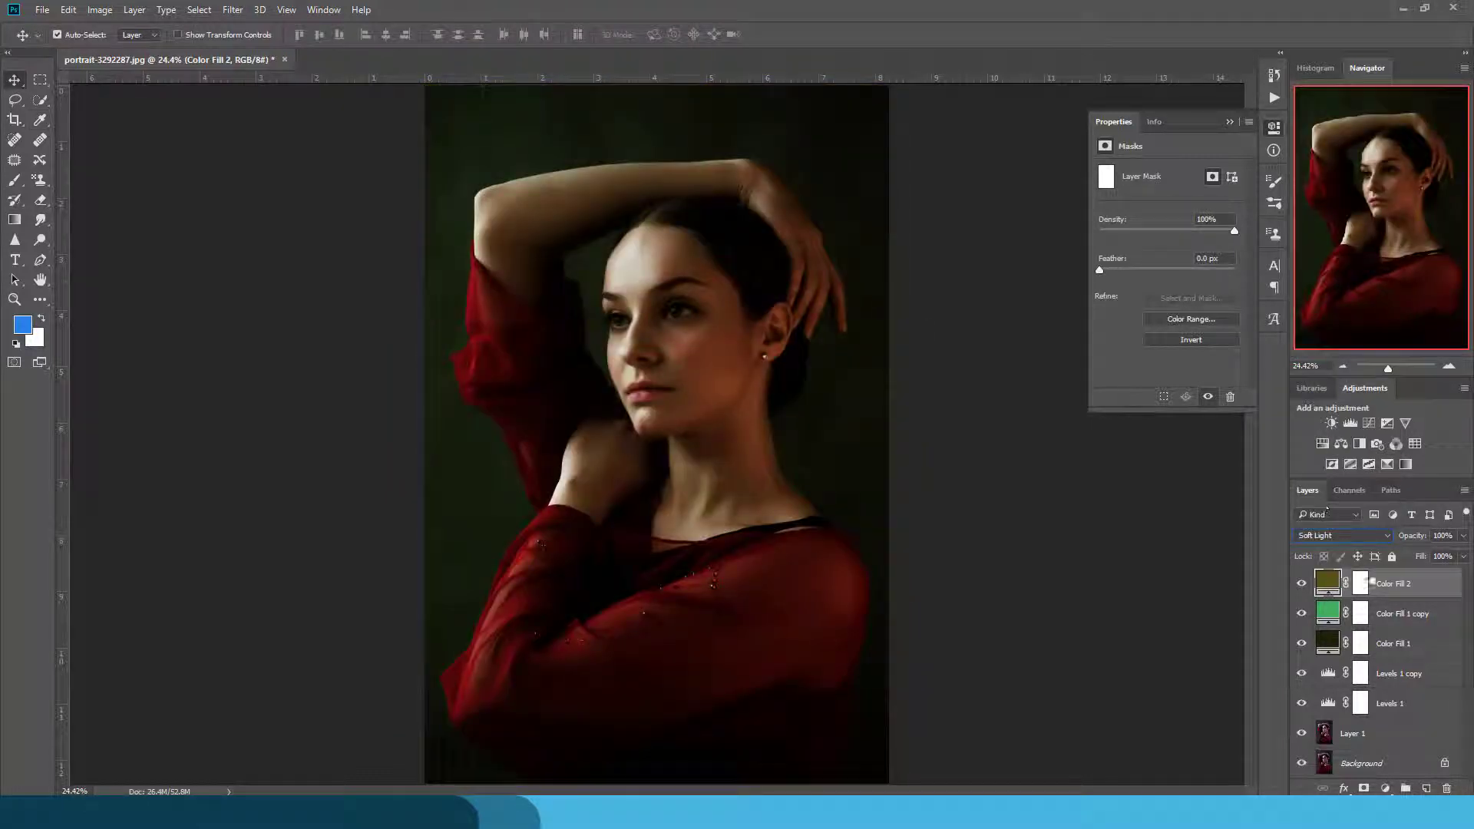
{"action": "left_click_drag", "start_coordinate": [1411, 534], "coordinate": [588, 531]}
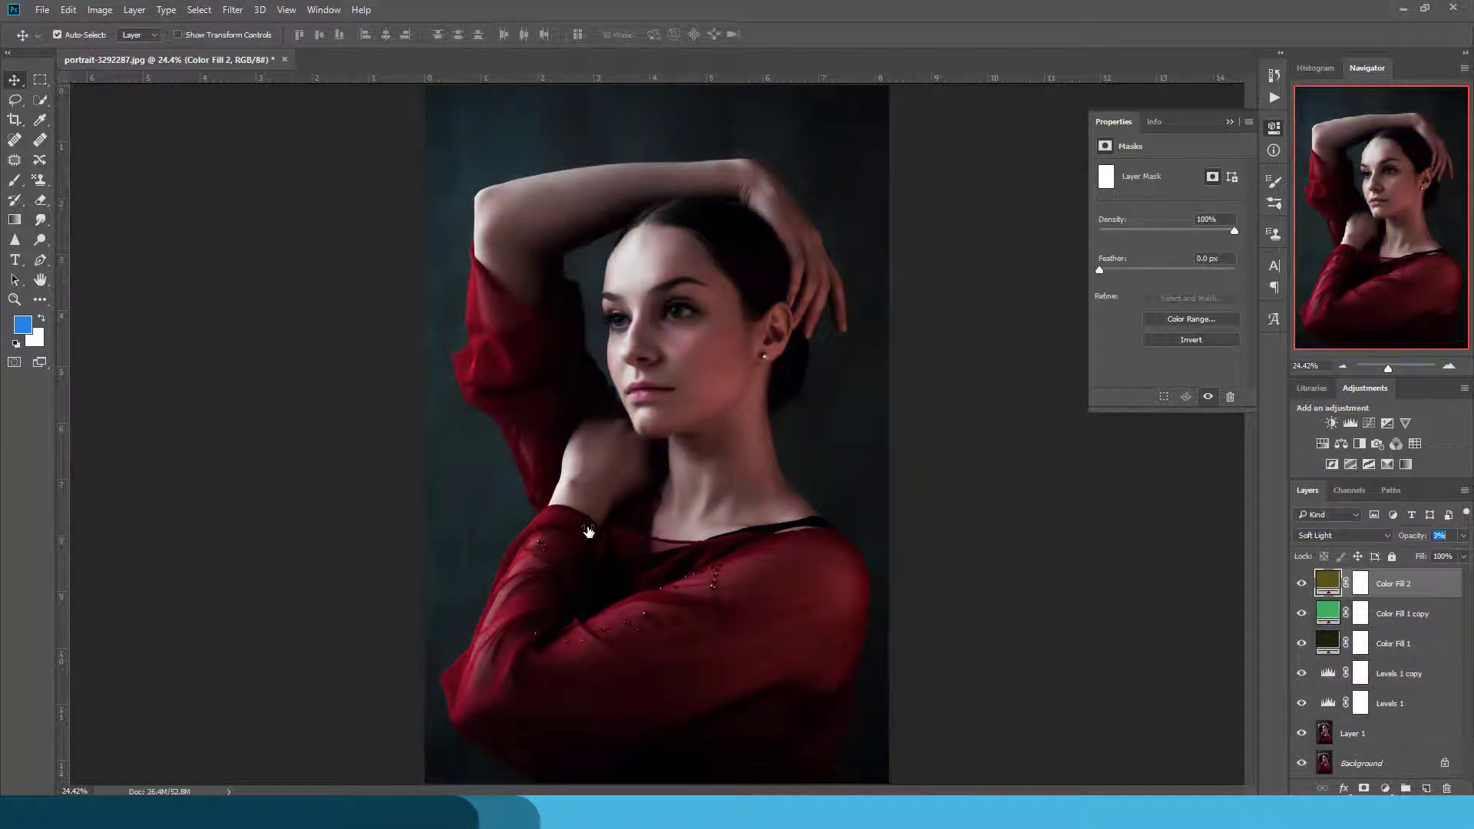
{"action": "left_click", "coordinate": [1302, 585]}
{"action": "left_click", "coordinate": [1302, 585]}
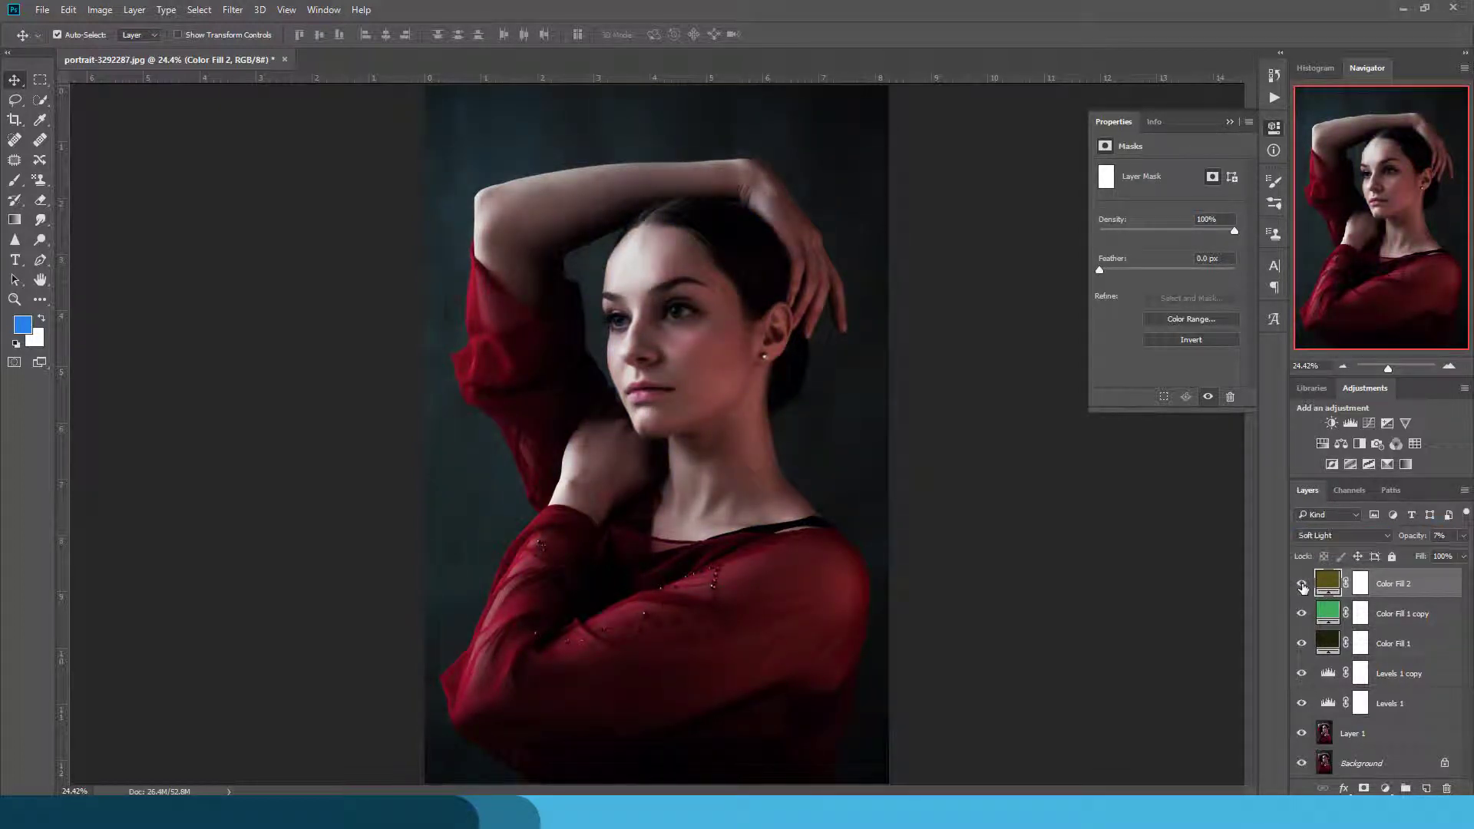
Add a Color Lookup layer and preview 3DLUT grades from Crisp_Winter.look to FallColors.look
{"action": "left_click", "coordinate": [1414, 444]}
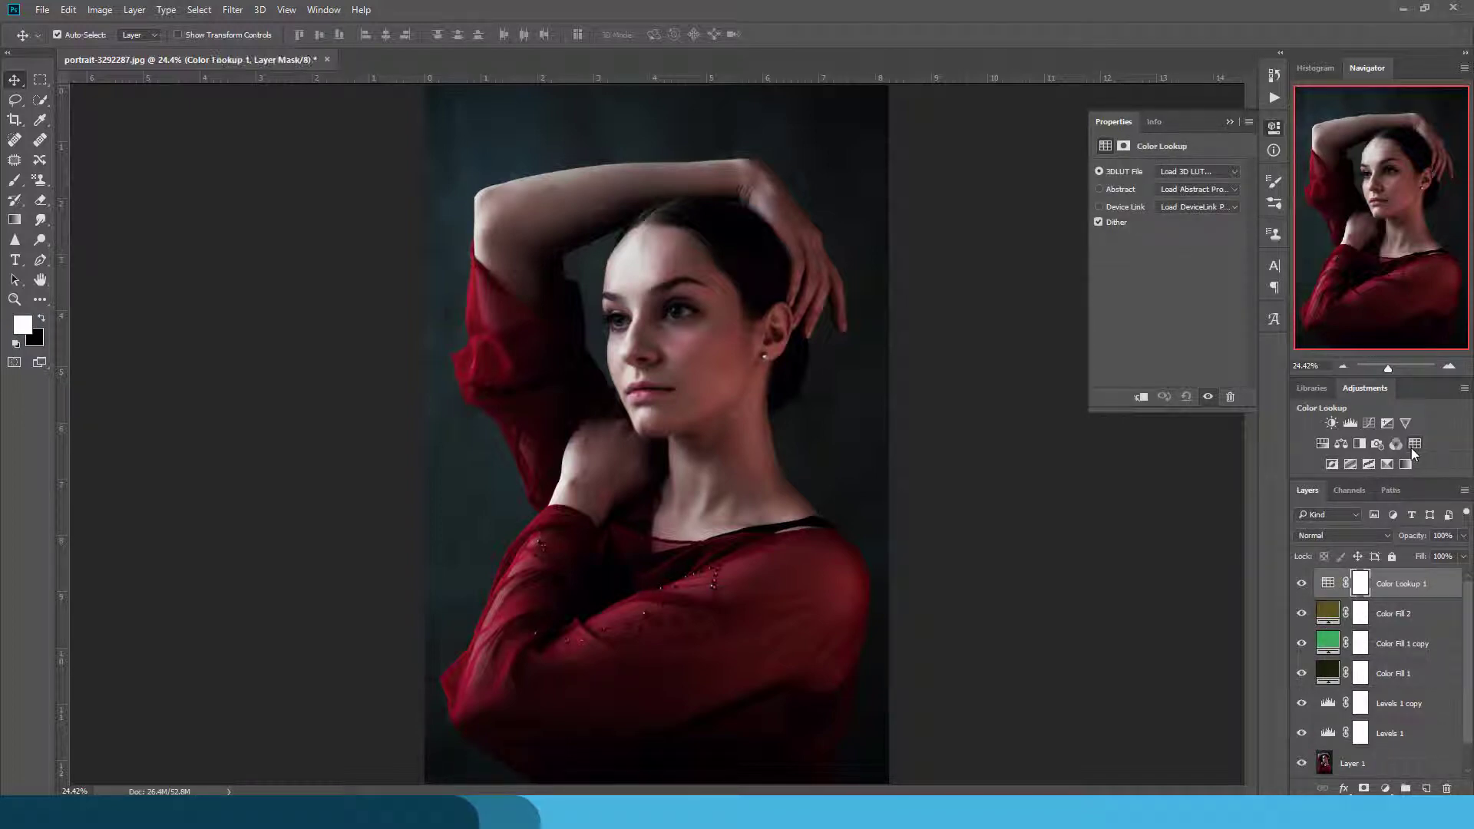
{"action": "left_click", "coordinate": [1194, 173]}
{"action": "left_click", "coordinate": [1202, 303]}
{"action": "key", "text": "Down"}
{"action": "key", "text": "Down"}
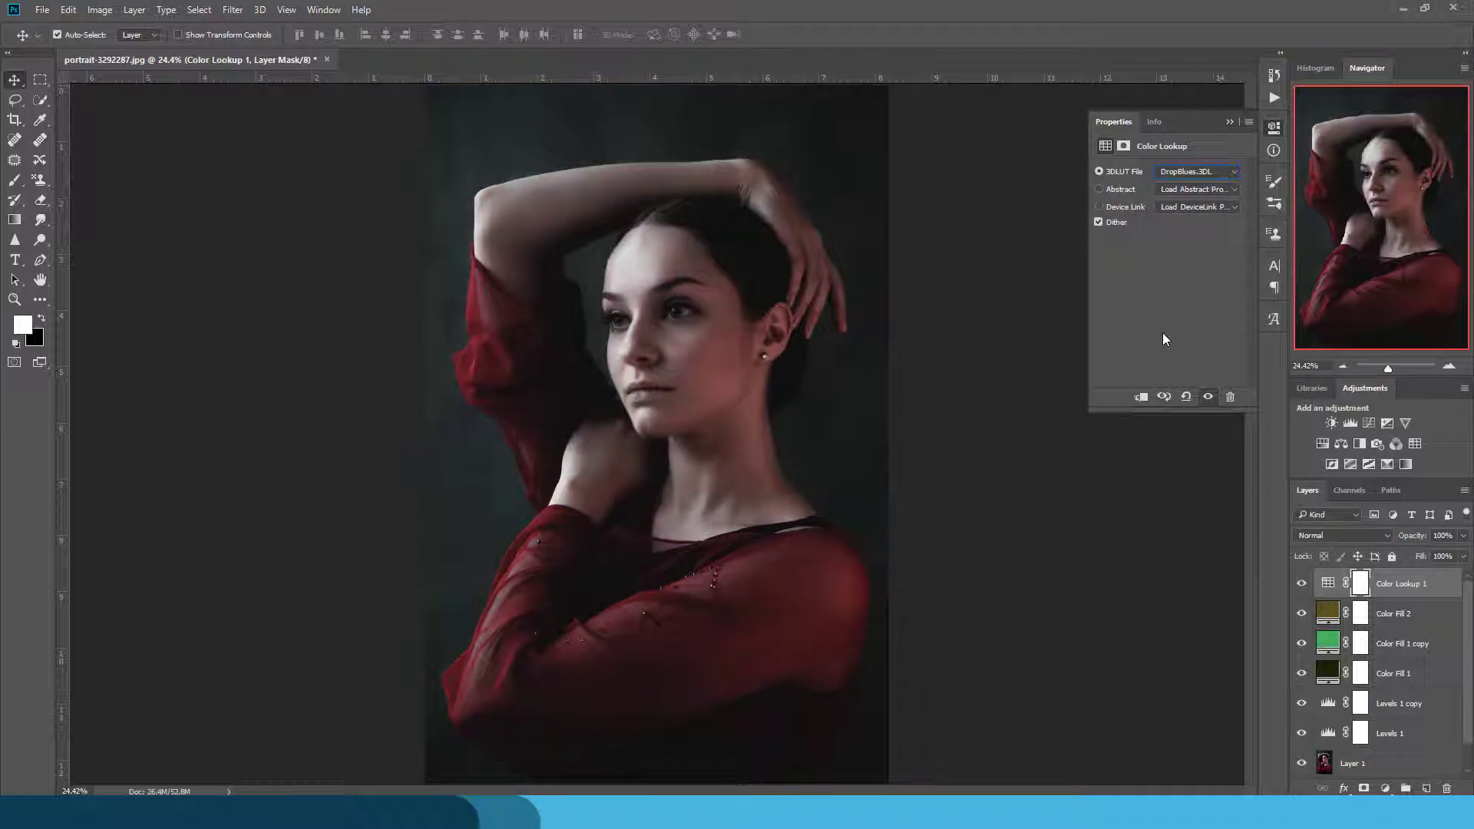
{"action": "key", "text": "Down"}
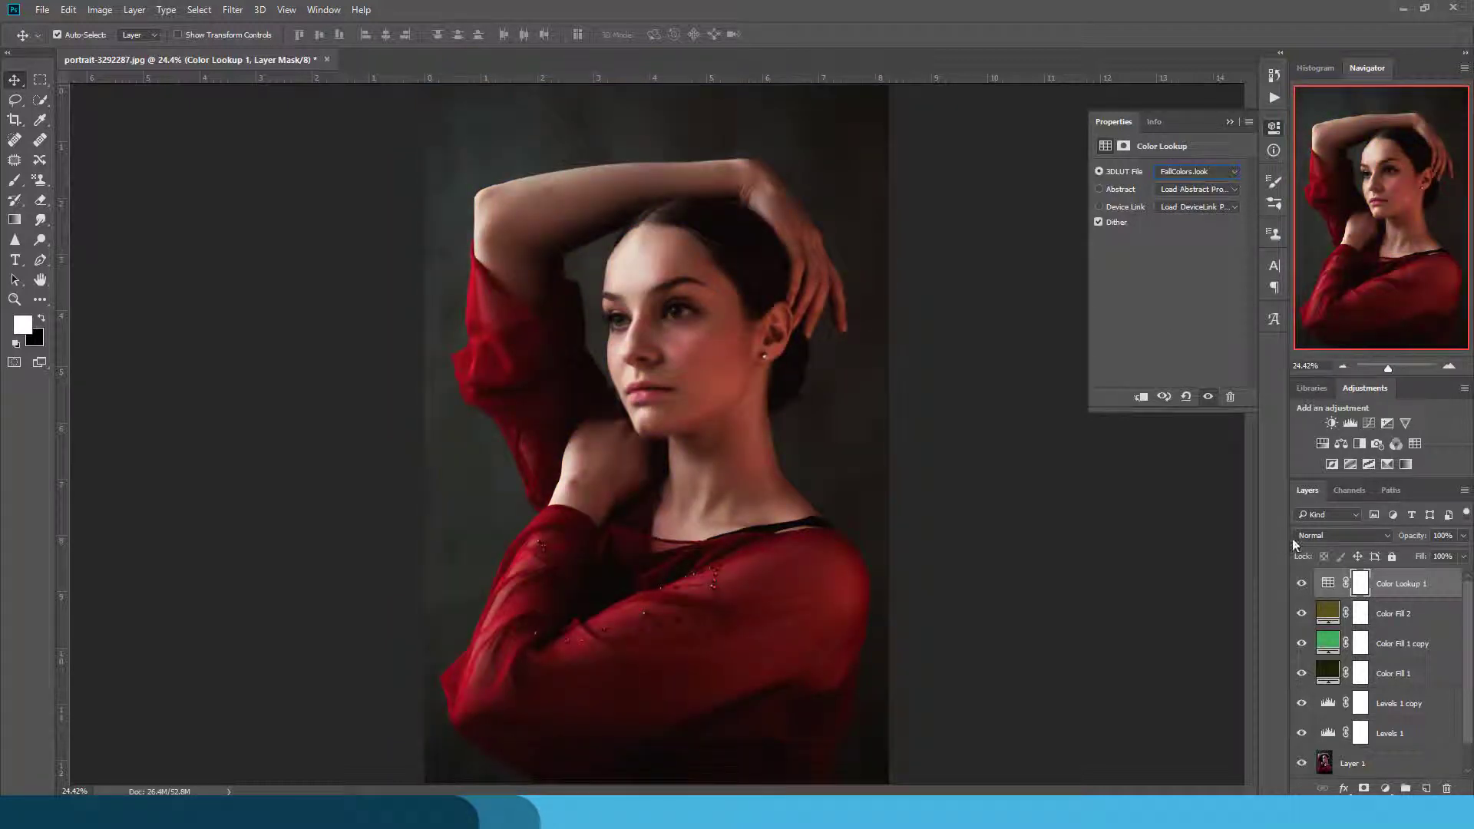
{"action": "key", "text": "Down"}
Apply filmstock_50.3dl as Soft Light at 7% opacity and compare it on and off
{"action": "left_click", "coordinate": [1322, 537]}
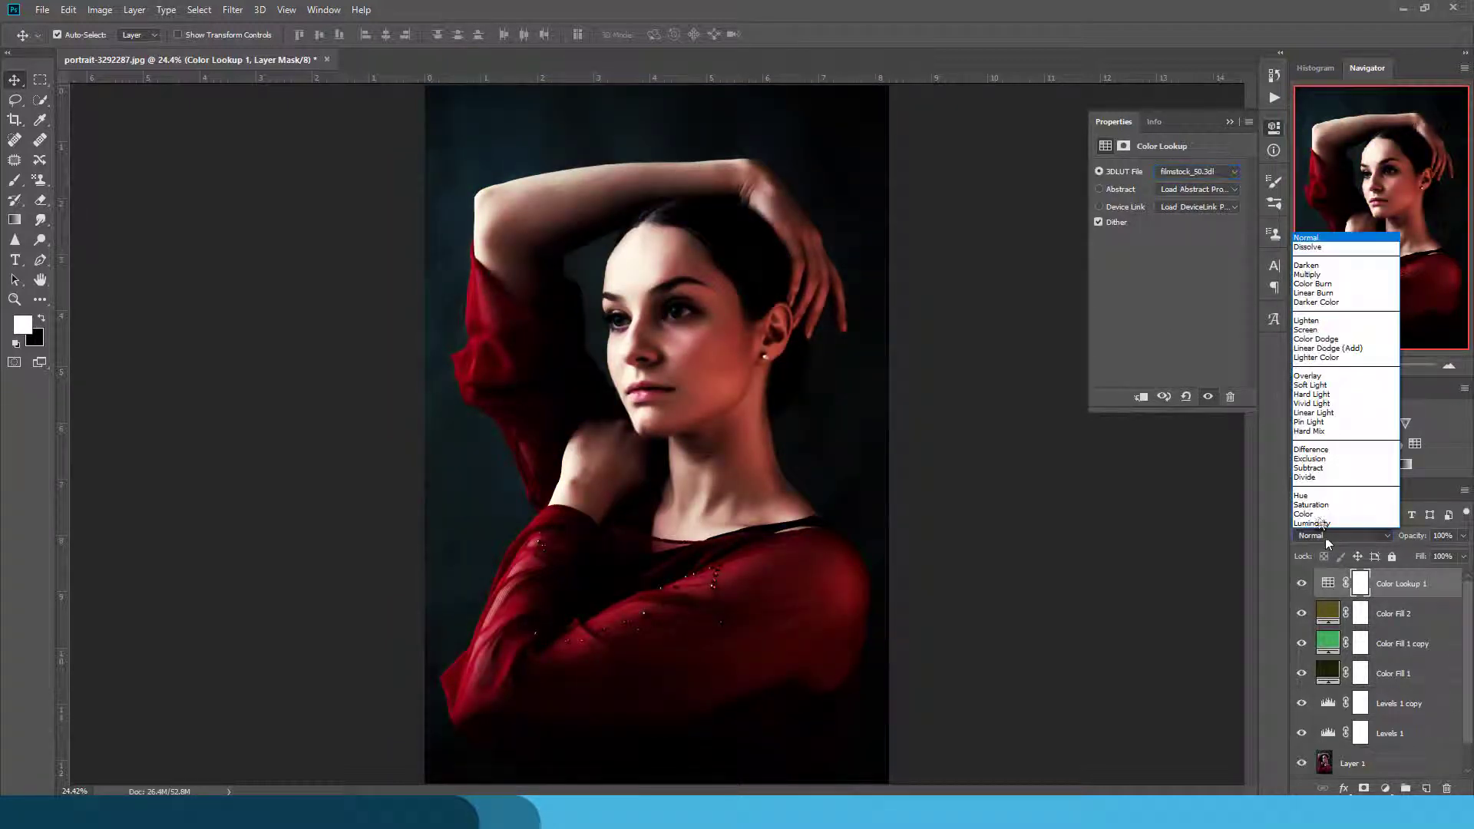
{"action": "left_click", "coordinate": [1305, 384]}
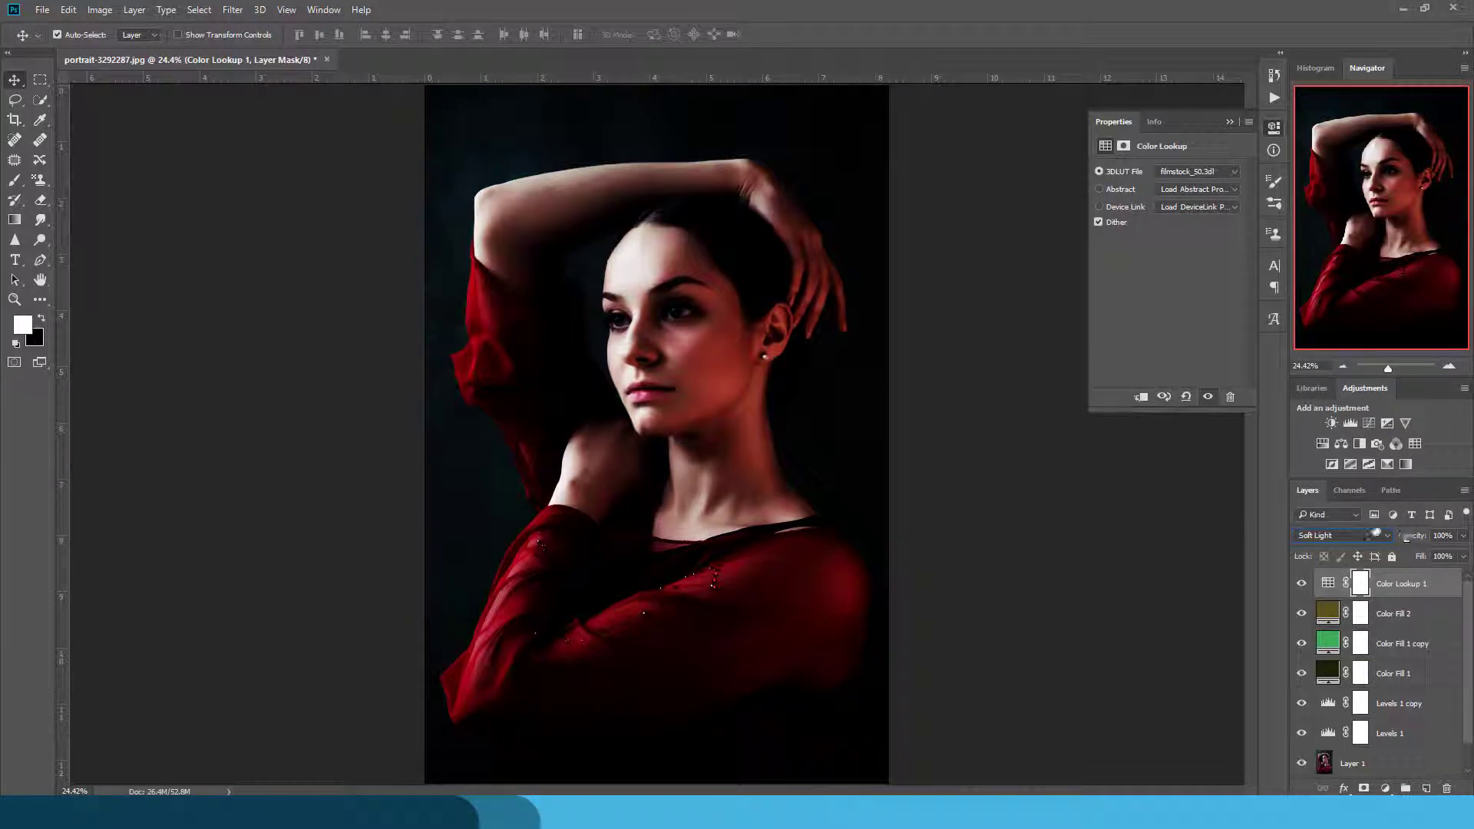
{"action": "left_click_drag", "start_coordinate": [1404, 536], "coordinate": [545, 485]}
{"action": "left_click", "coordinate": [1301, 584]}
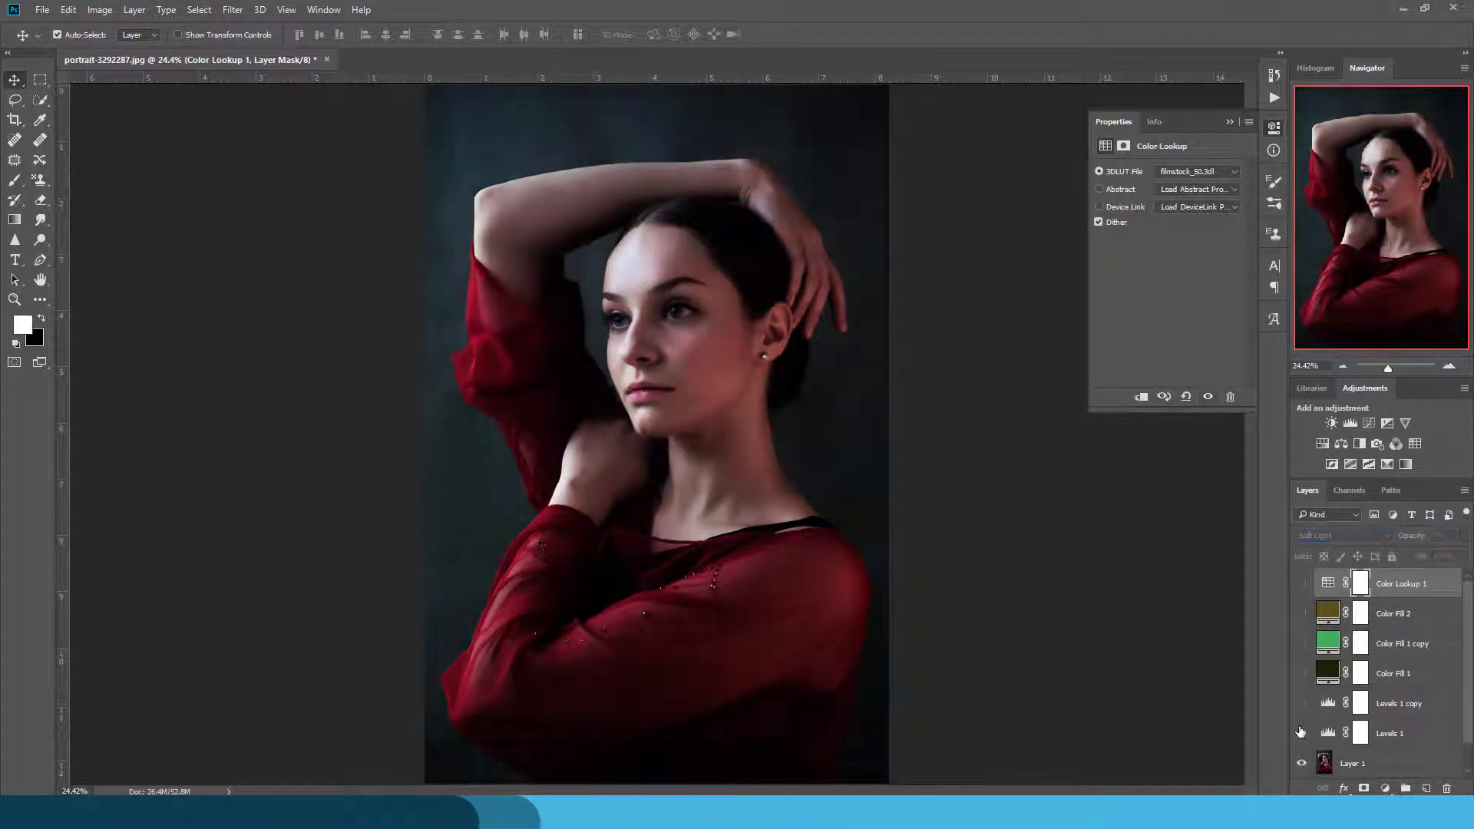
{"action": "left_click", "coordinate": [1301, 584]}
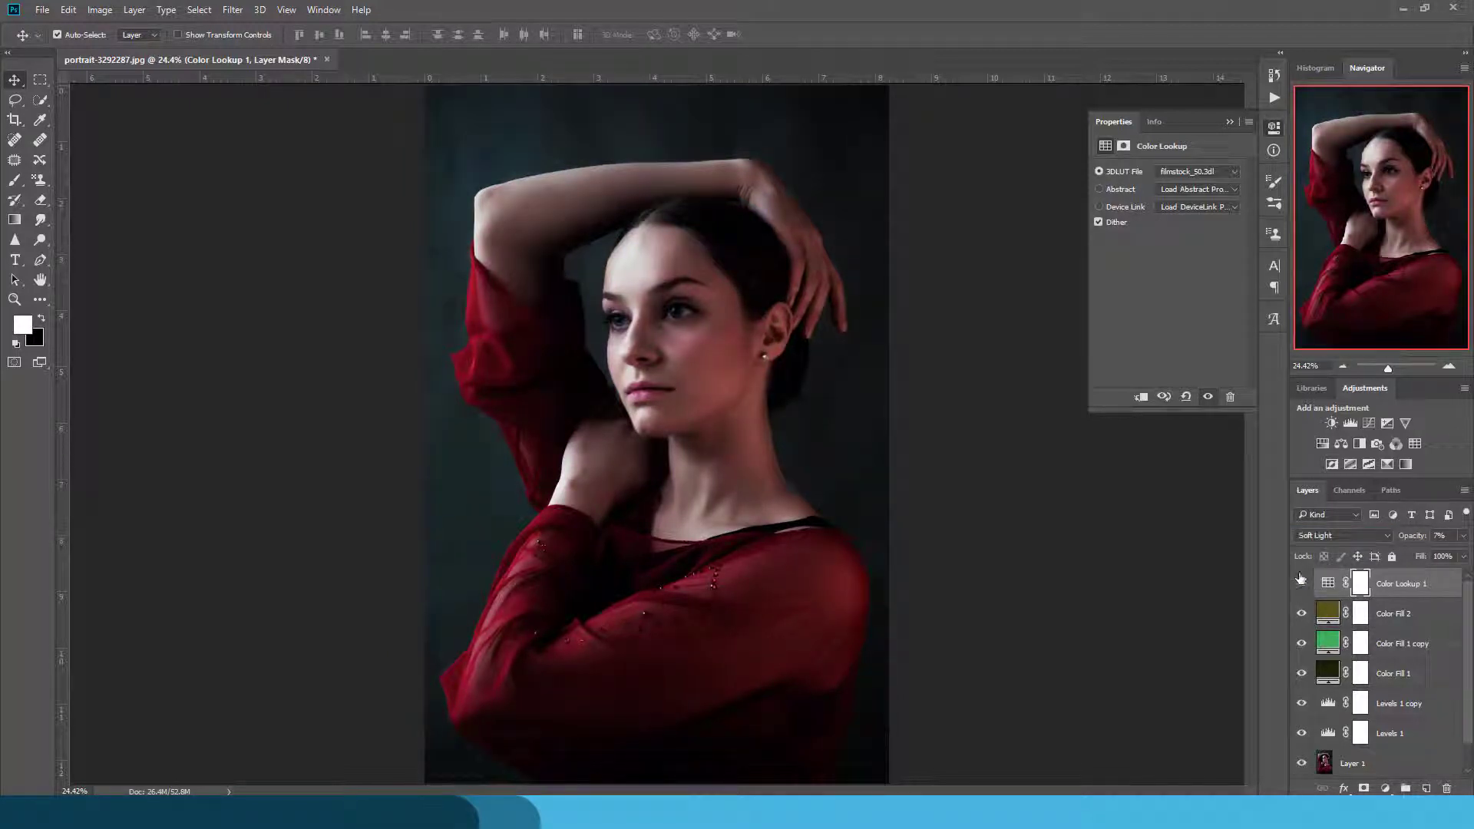
{"action": "left_click", "coordinate": [1230, 122]}
{"action": "left_click", "coordinate": [1123, 278]}
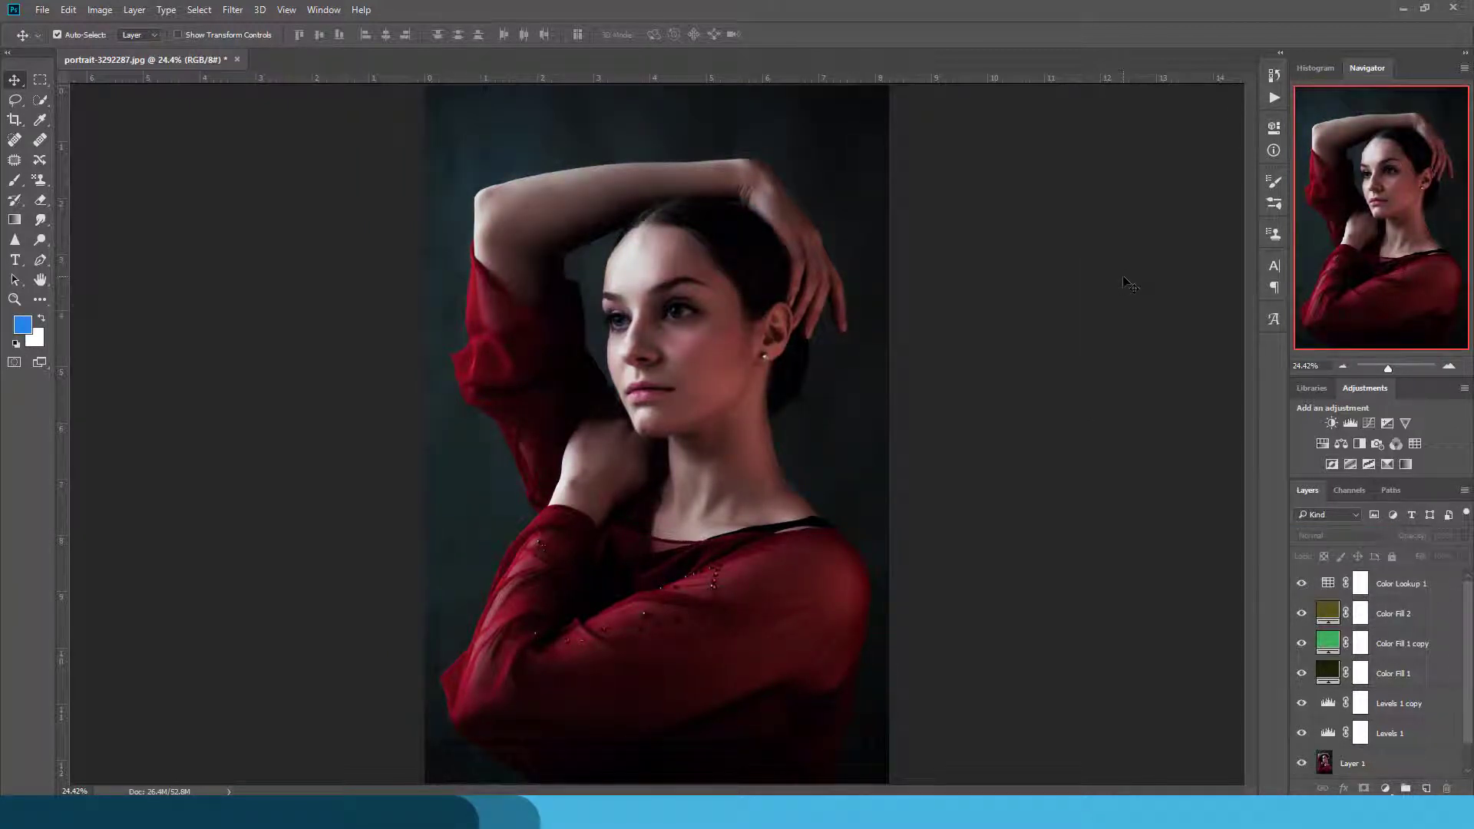